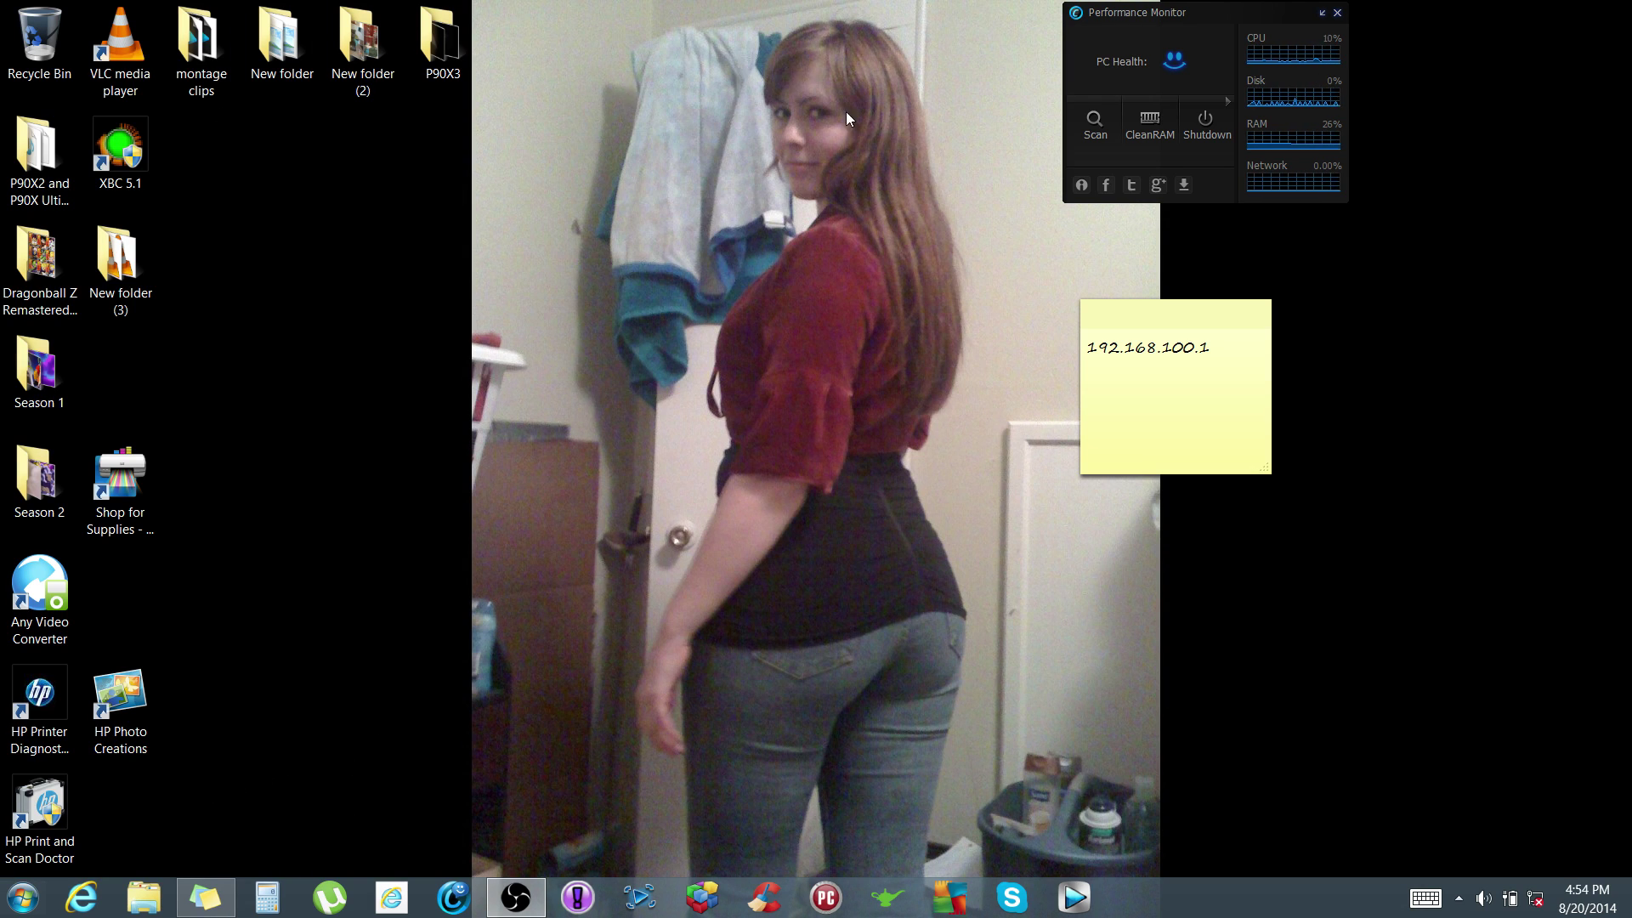
Launch Internet Explorer from its taskbar icon
{"action": "left_click", "coordinate": [82, 897]}
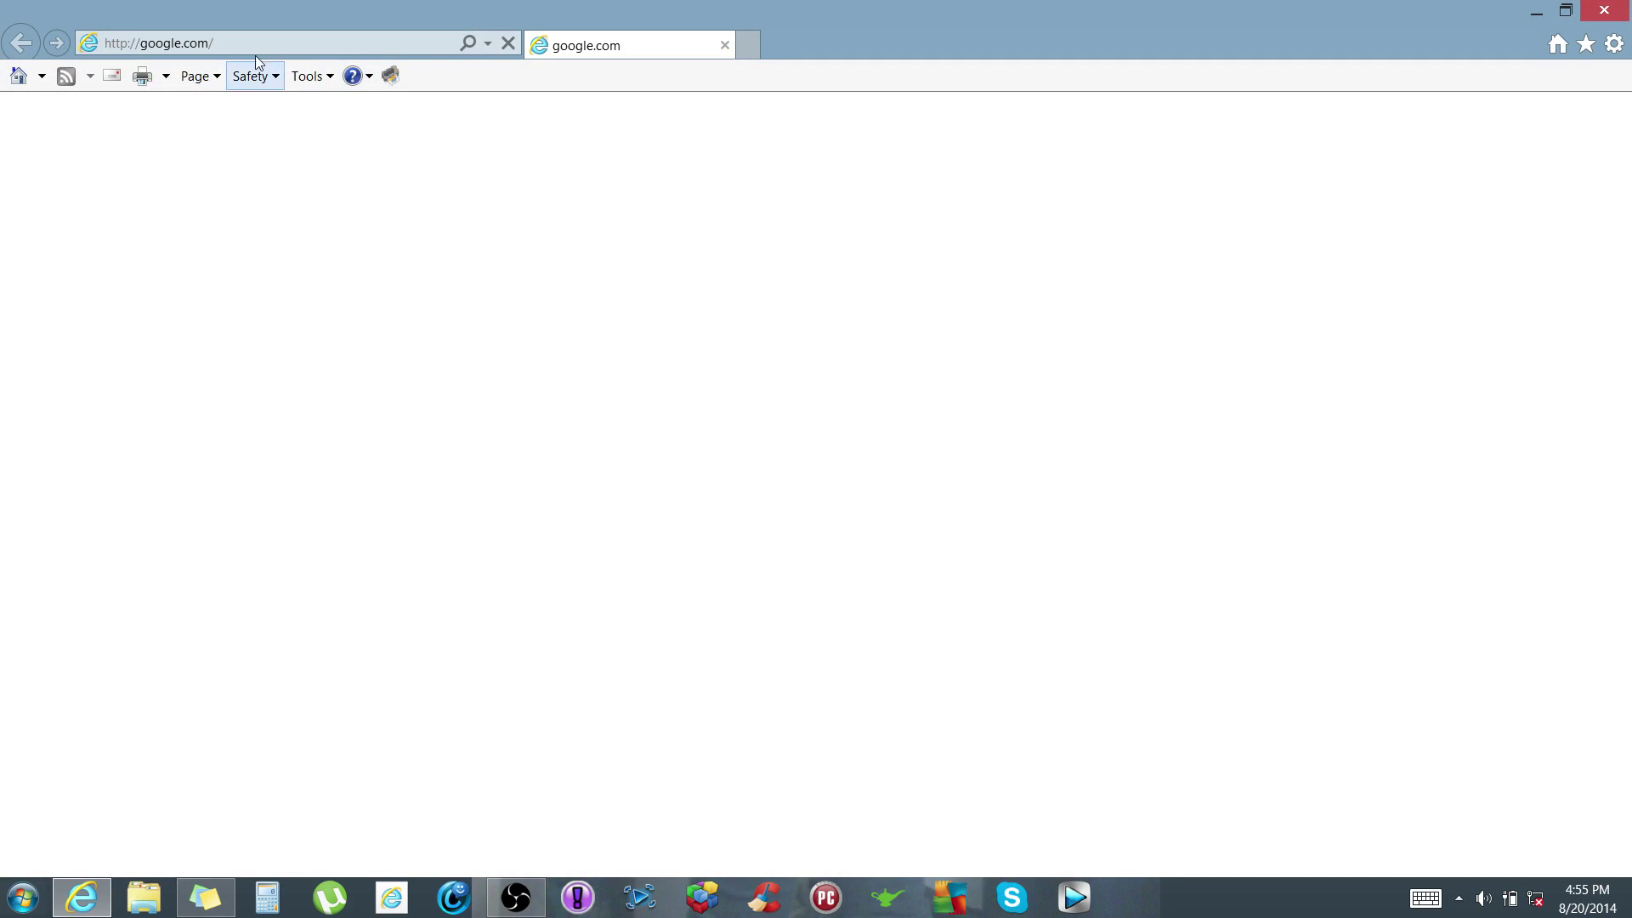
Load the router address 192.168.1.1, retyping it after the mistyped 192.1681.1. attempt
{"action": "left_click", "coordinate": [238, 43]}
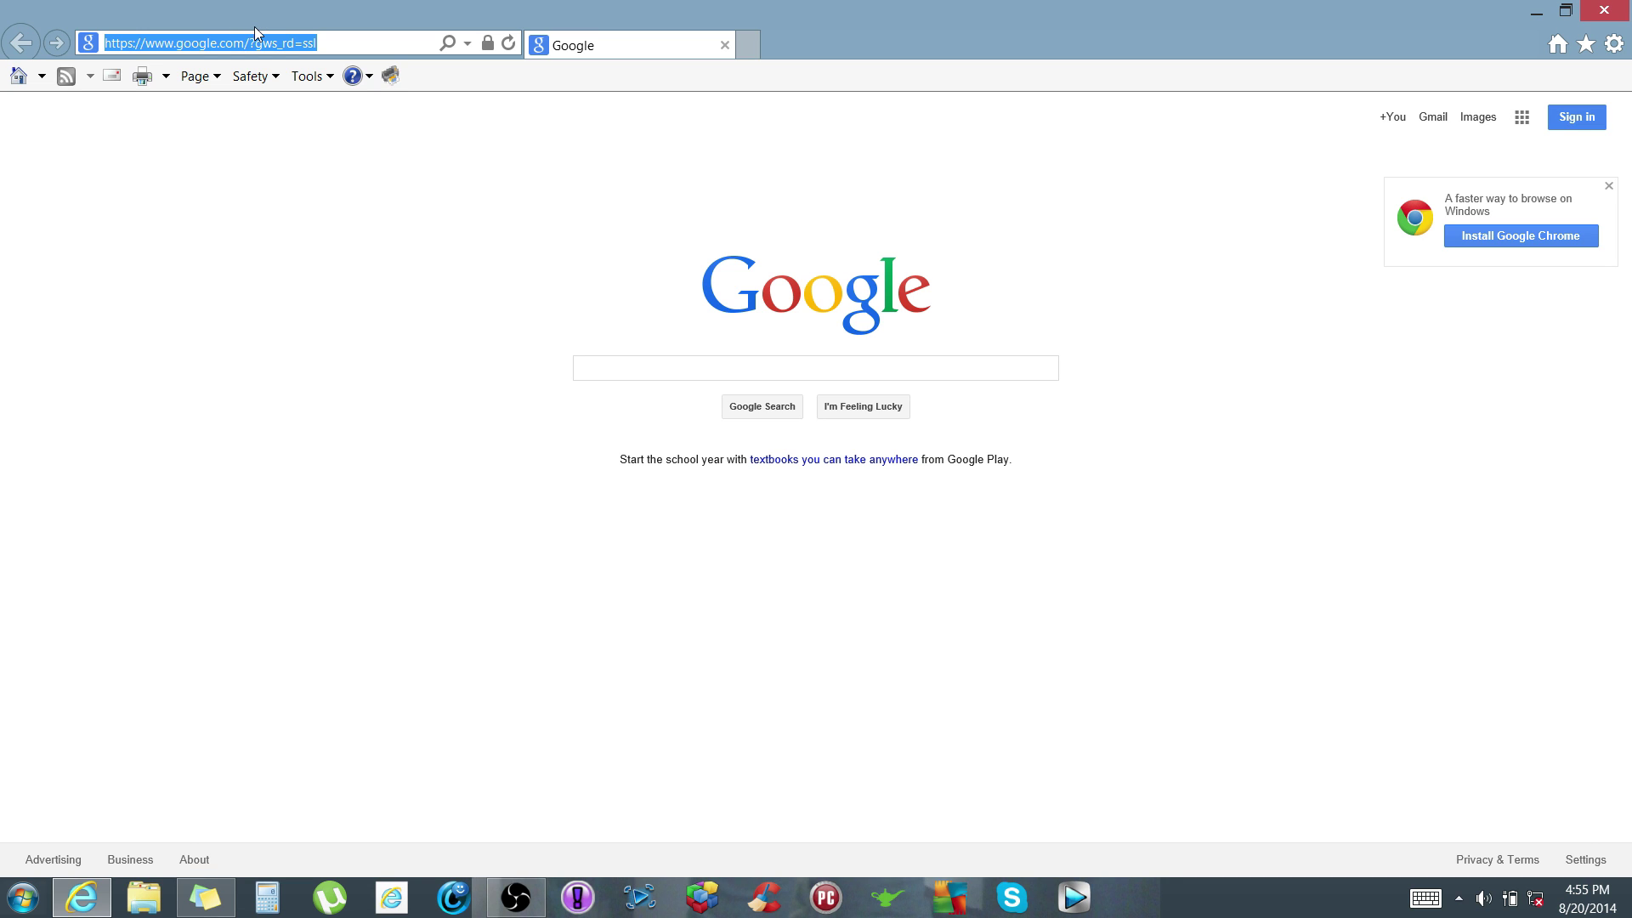
{"action": "type", "text": "192.168"}
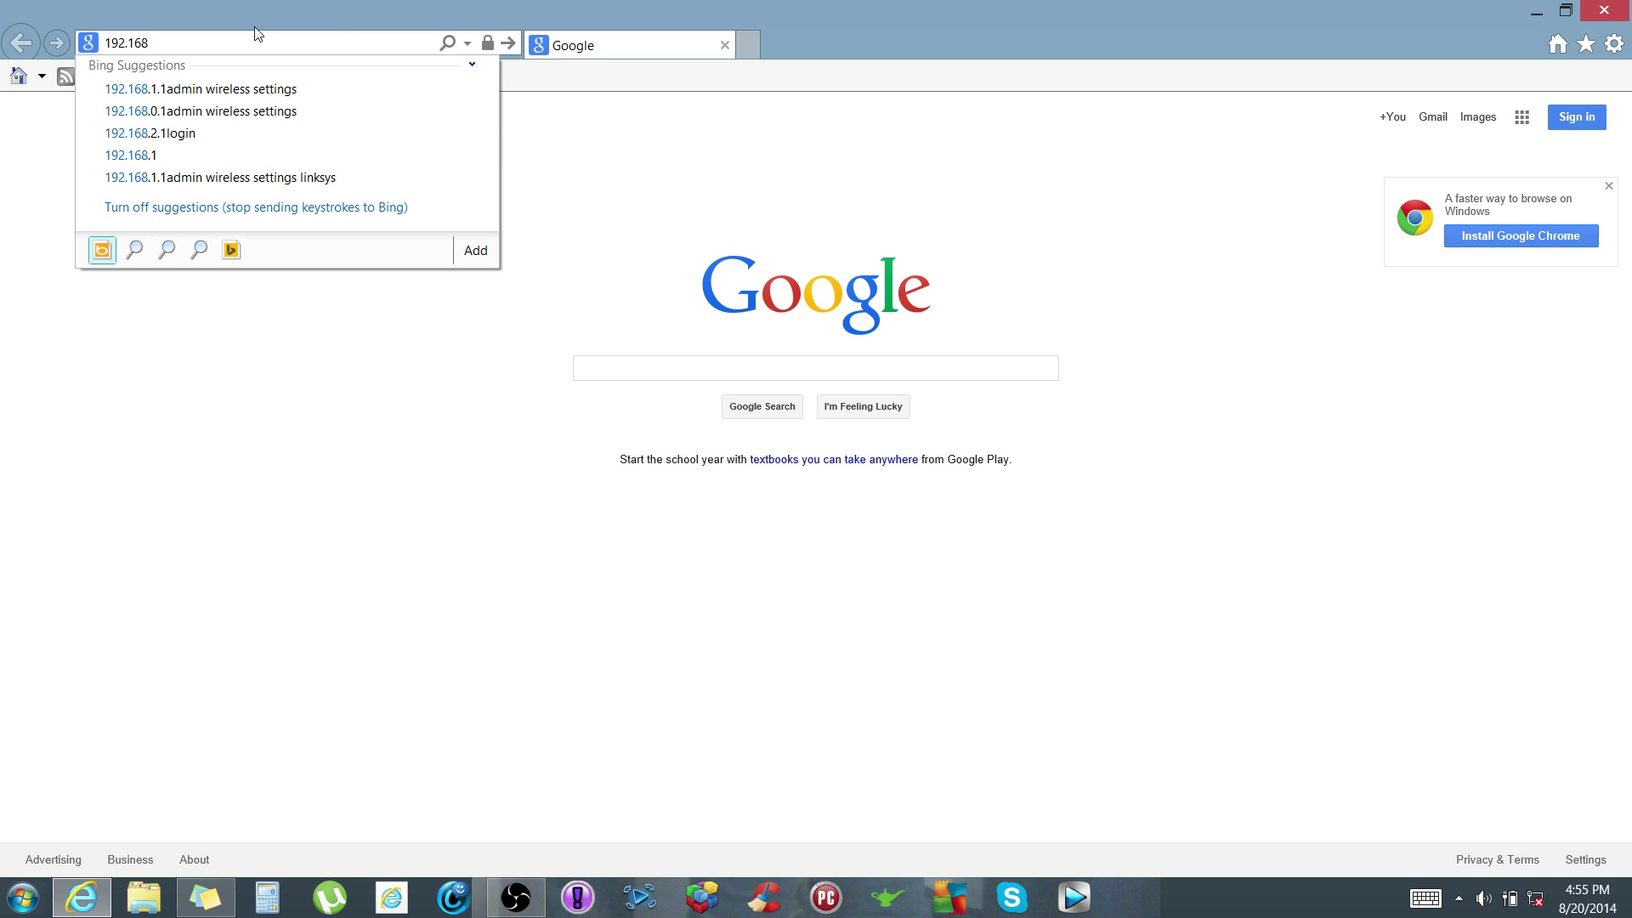
{"action": "type", "text": "1.1."}
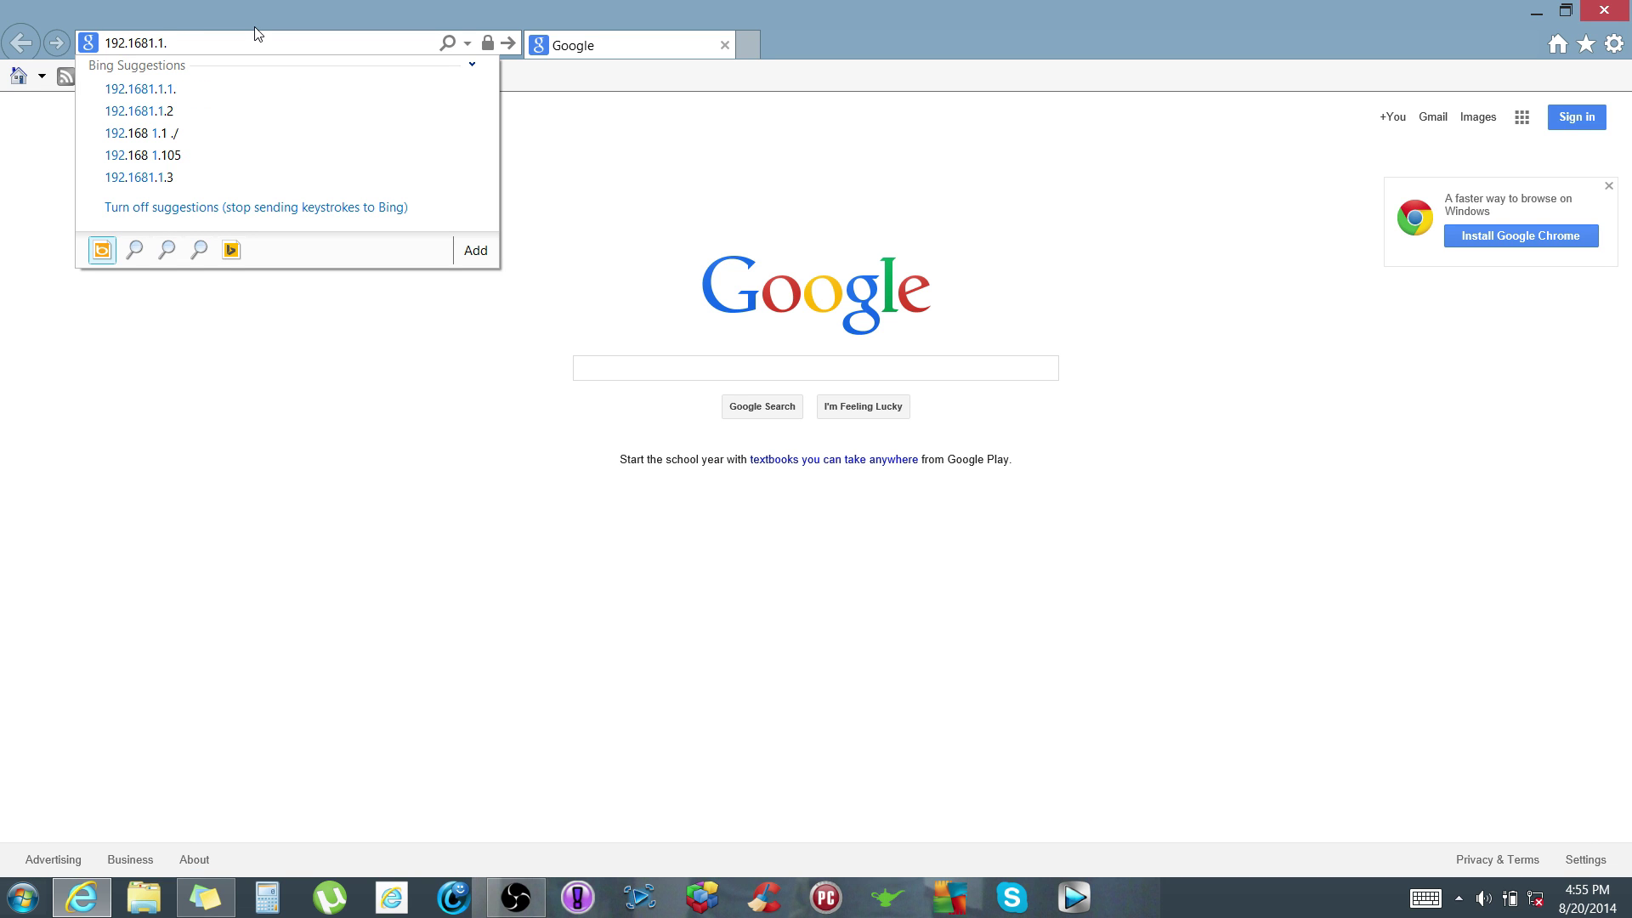
{"action": "key", "text": "Return"}
{"action": "left_click", "coordinate": [237, 39]}
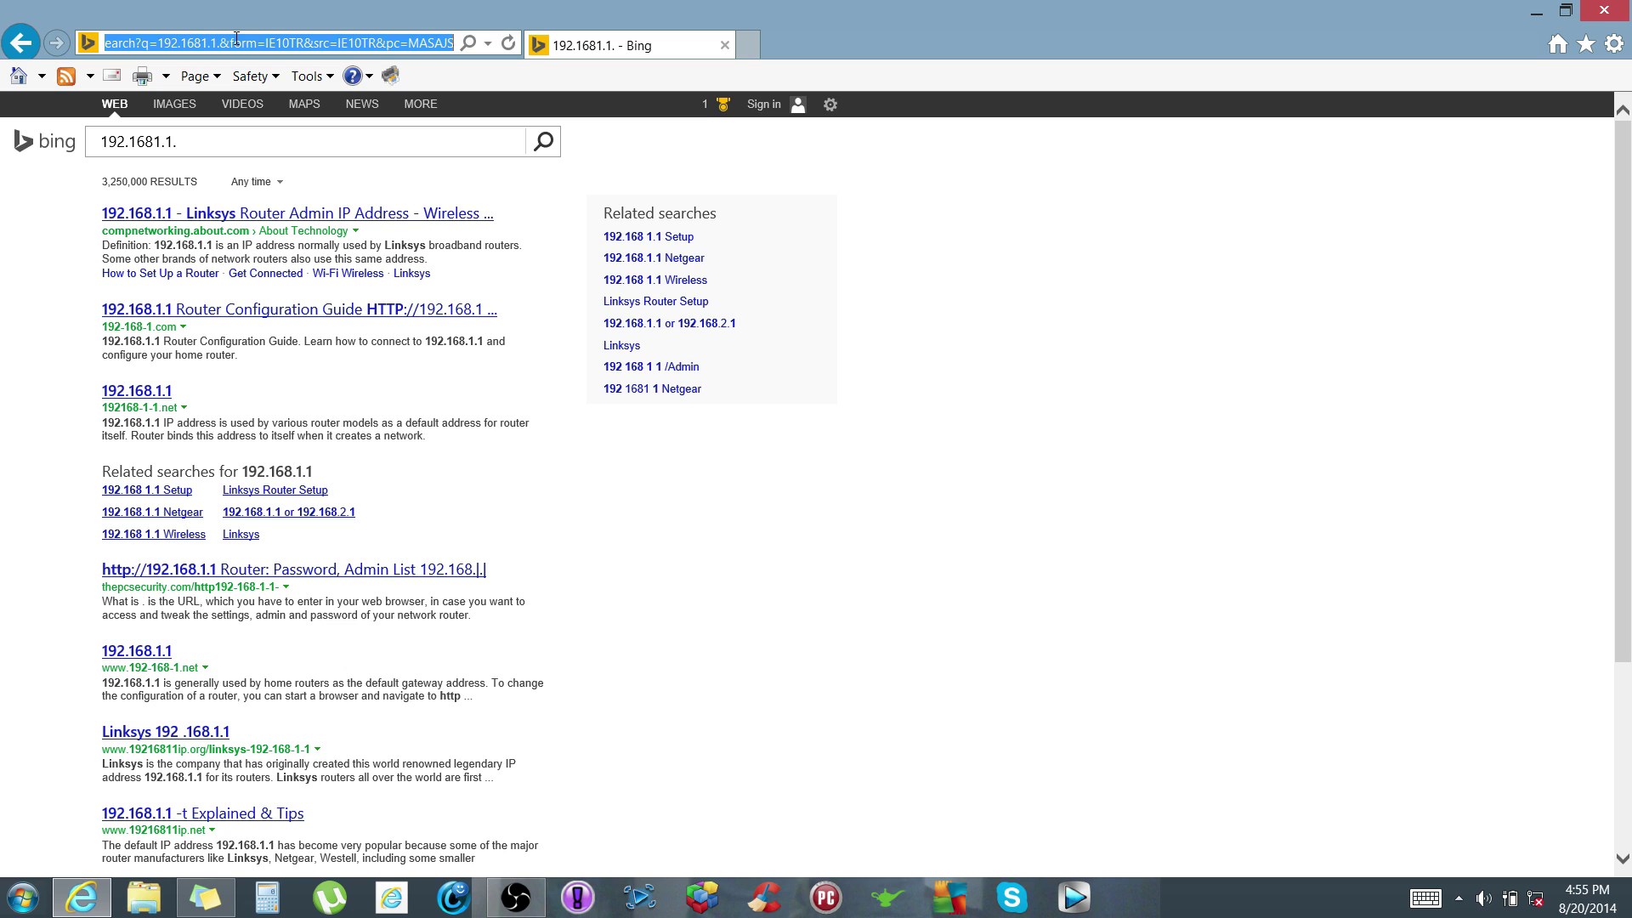
{"action": "type", "text": "192."}
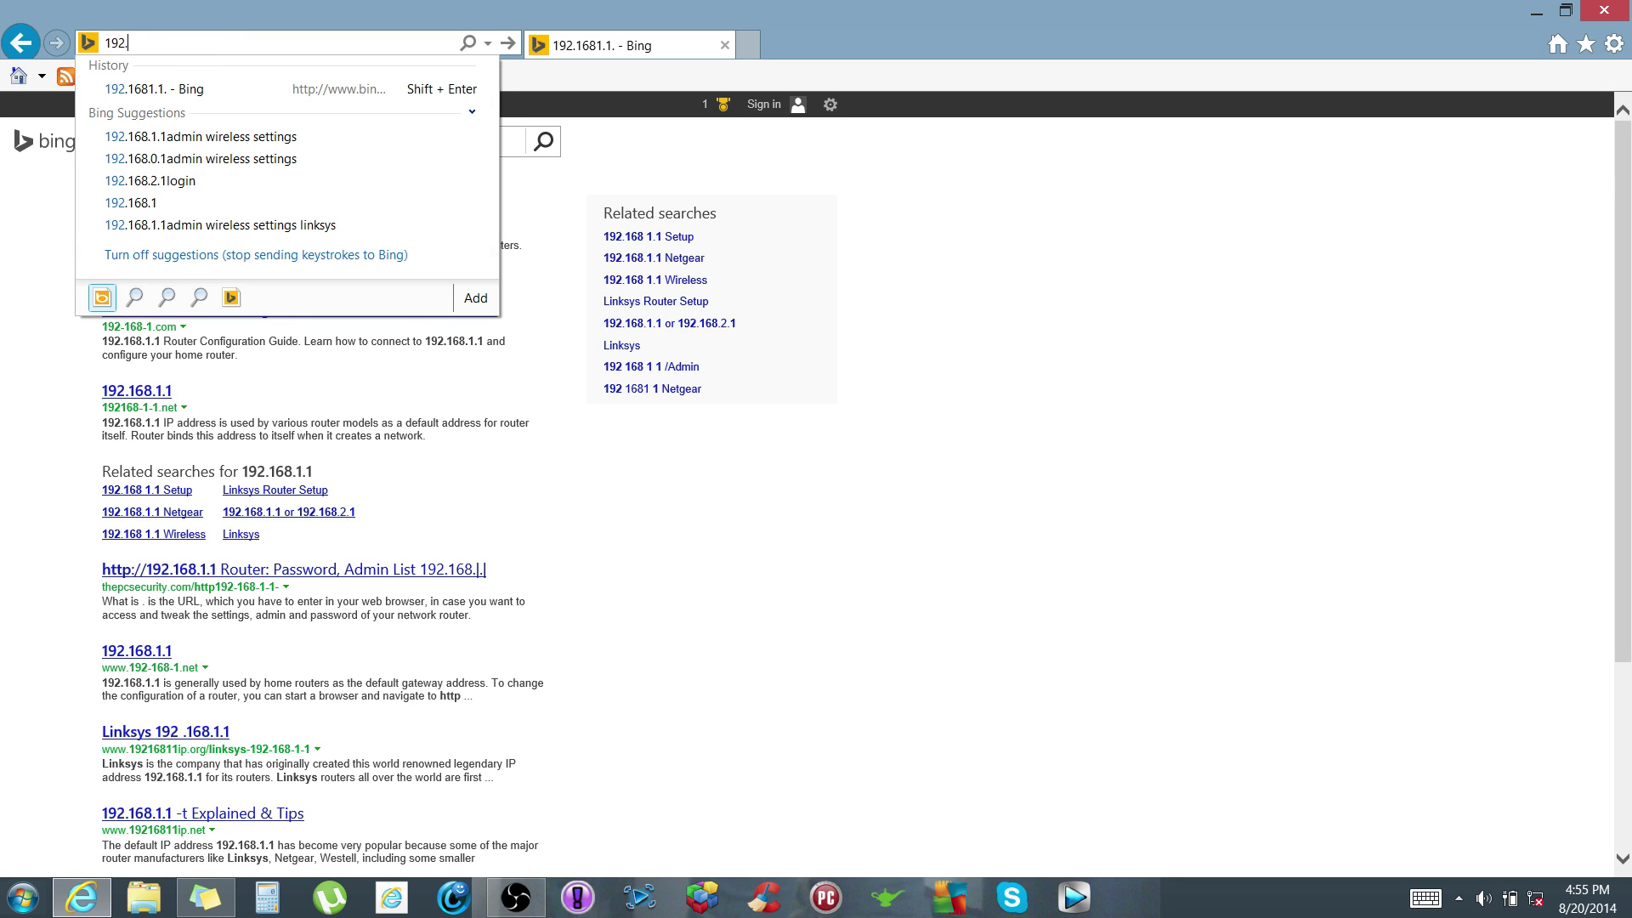
{"action": "type", "text": "168.1.1"}
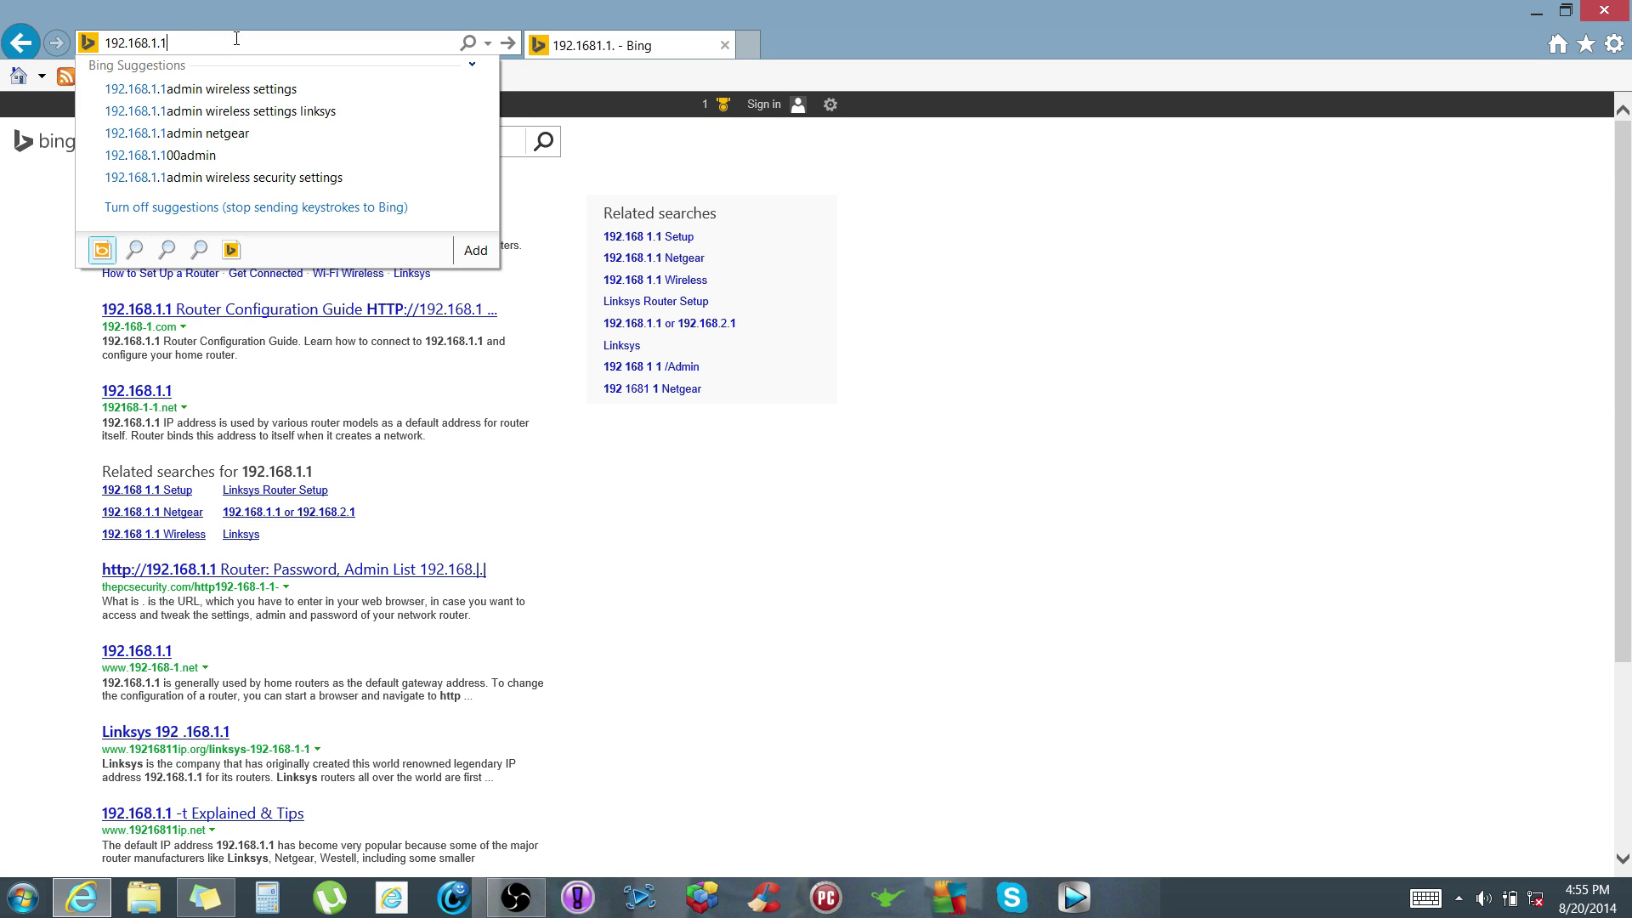
{"action": "key", "text": "Return"}
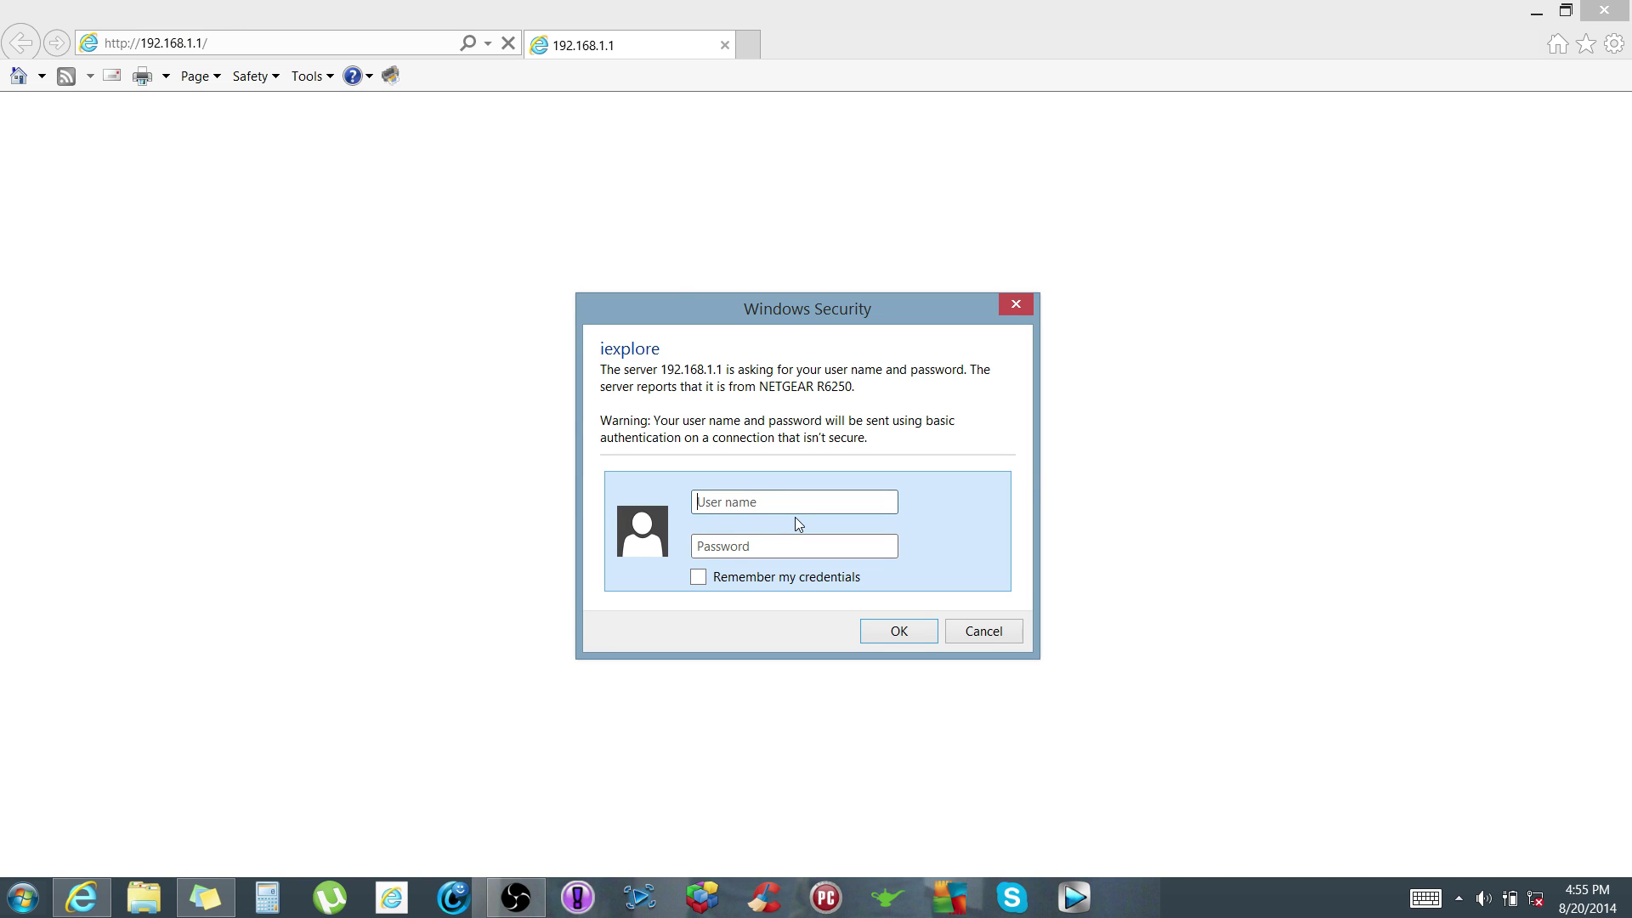
Log in to NETGEAR genie with the router user name and password, then expand Advanced Setup
{"action": "type", "text": "admipas"}
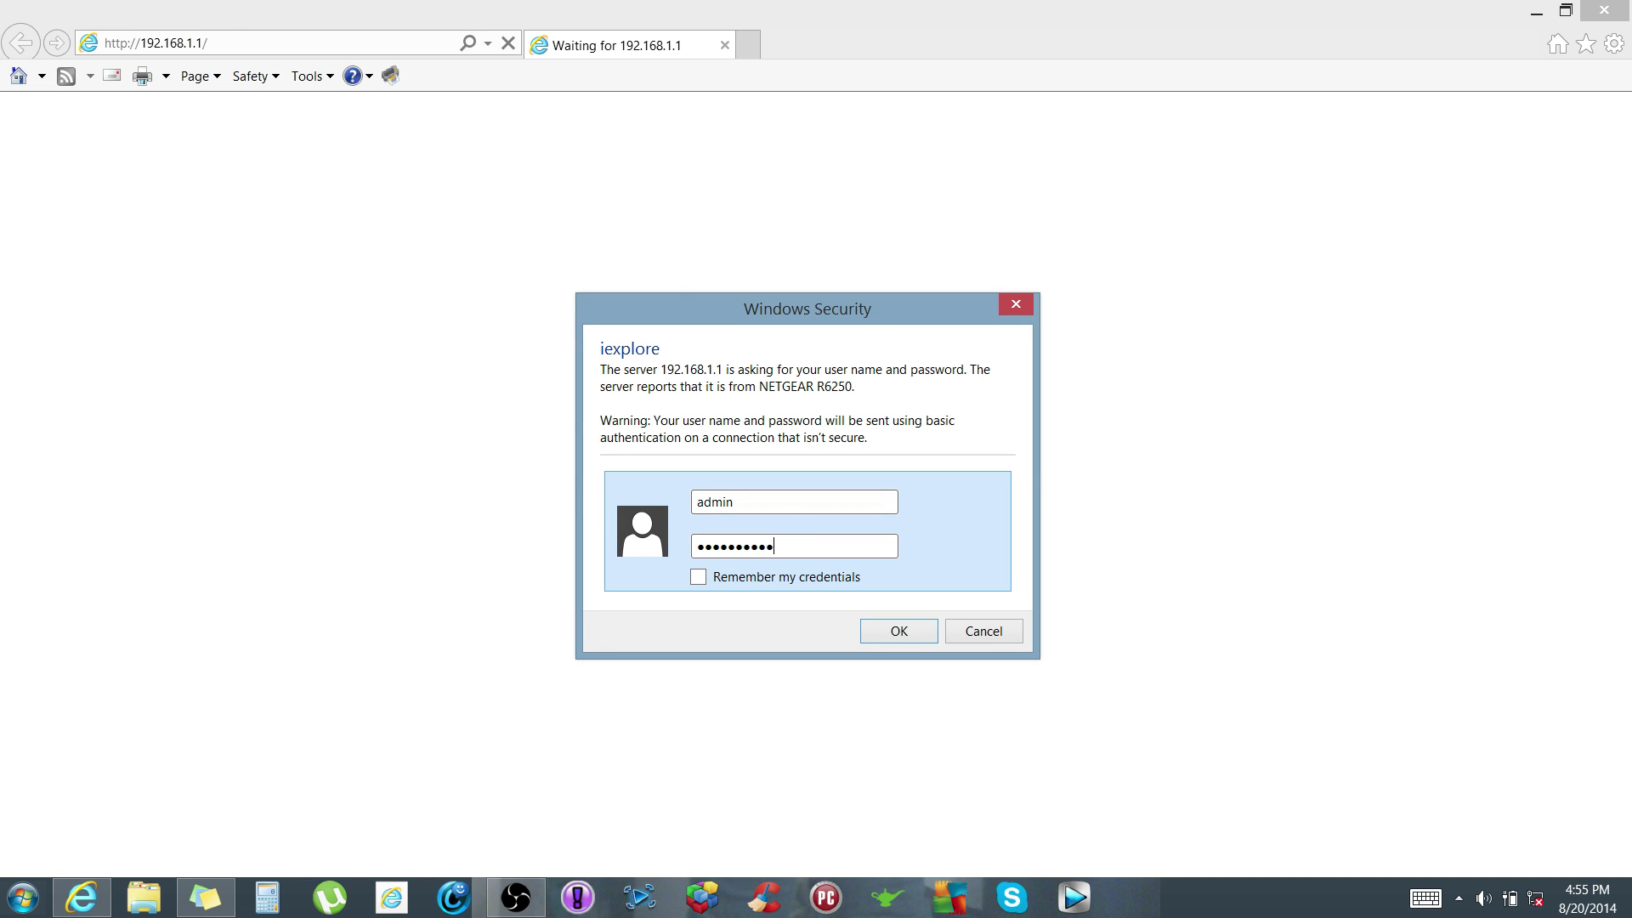
{"action": "key", "text": "Return"}
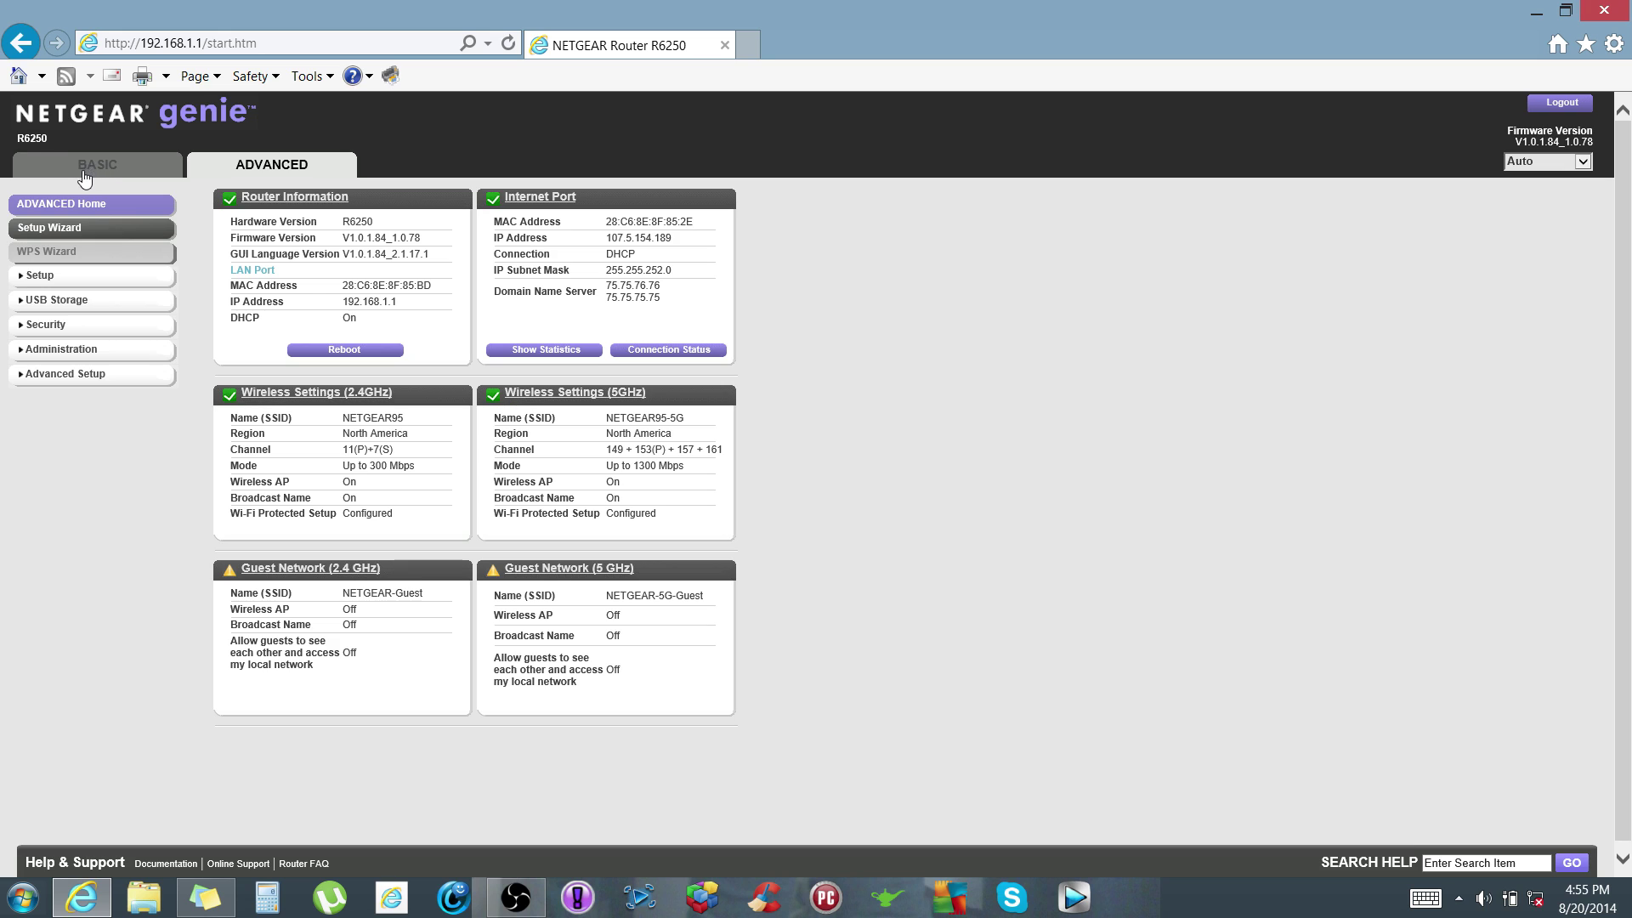
{"action": "left_click", "coordinate": [62, 380]}
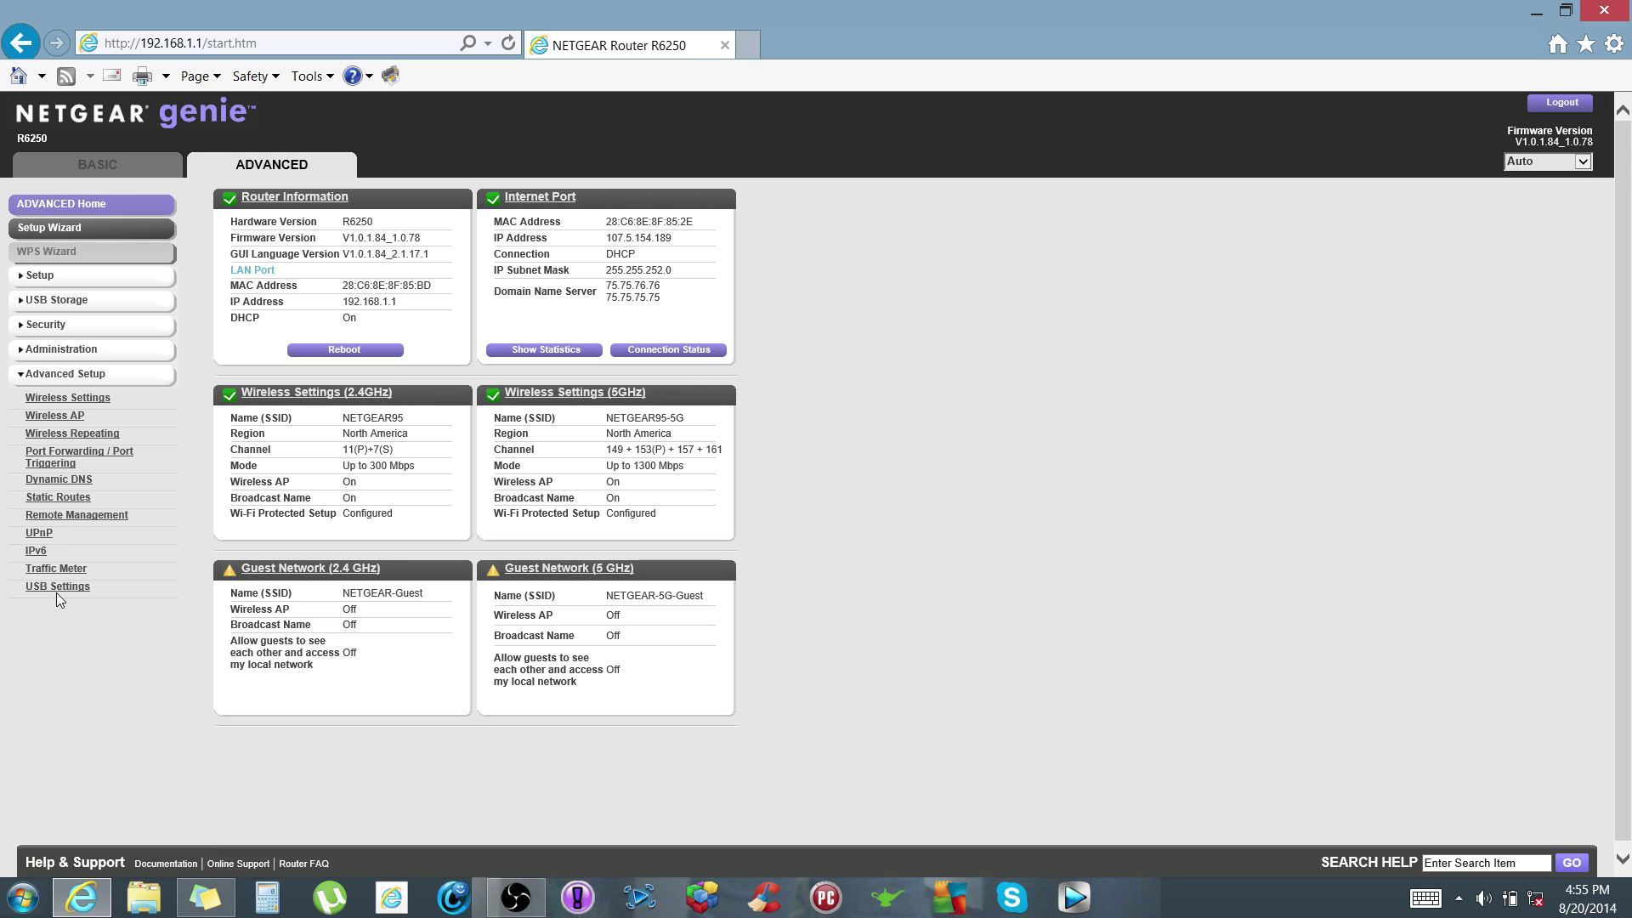
Scroll through the Wireless Settings page under Advanced Setup, then close the browser
{"action": "left_click", "coordinate": [62, 403]}
{"action": "scroll", "coordinate": [247, 748], "scroll_direction": "down", "scroll_amount": 1}
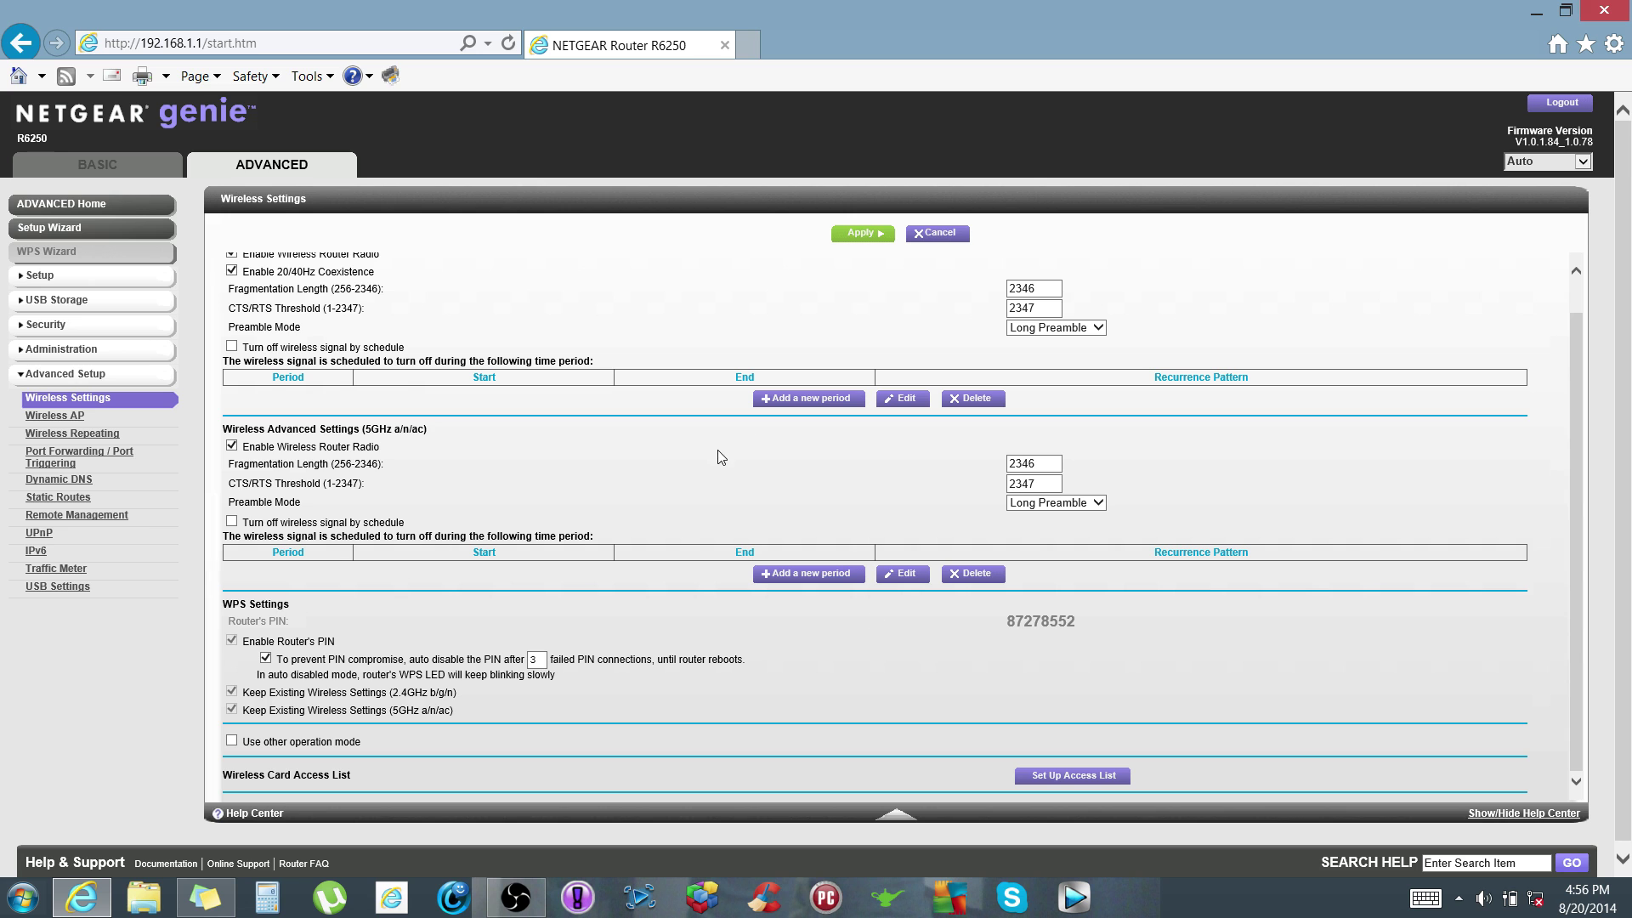
{"action": "left_click", "coordinate": [725, 44]}
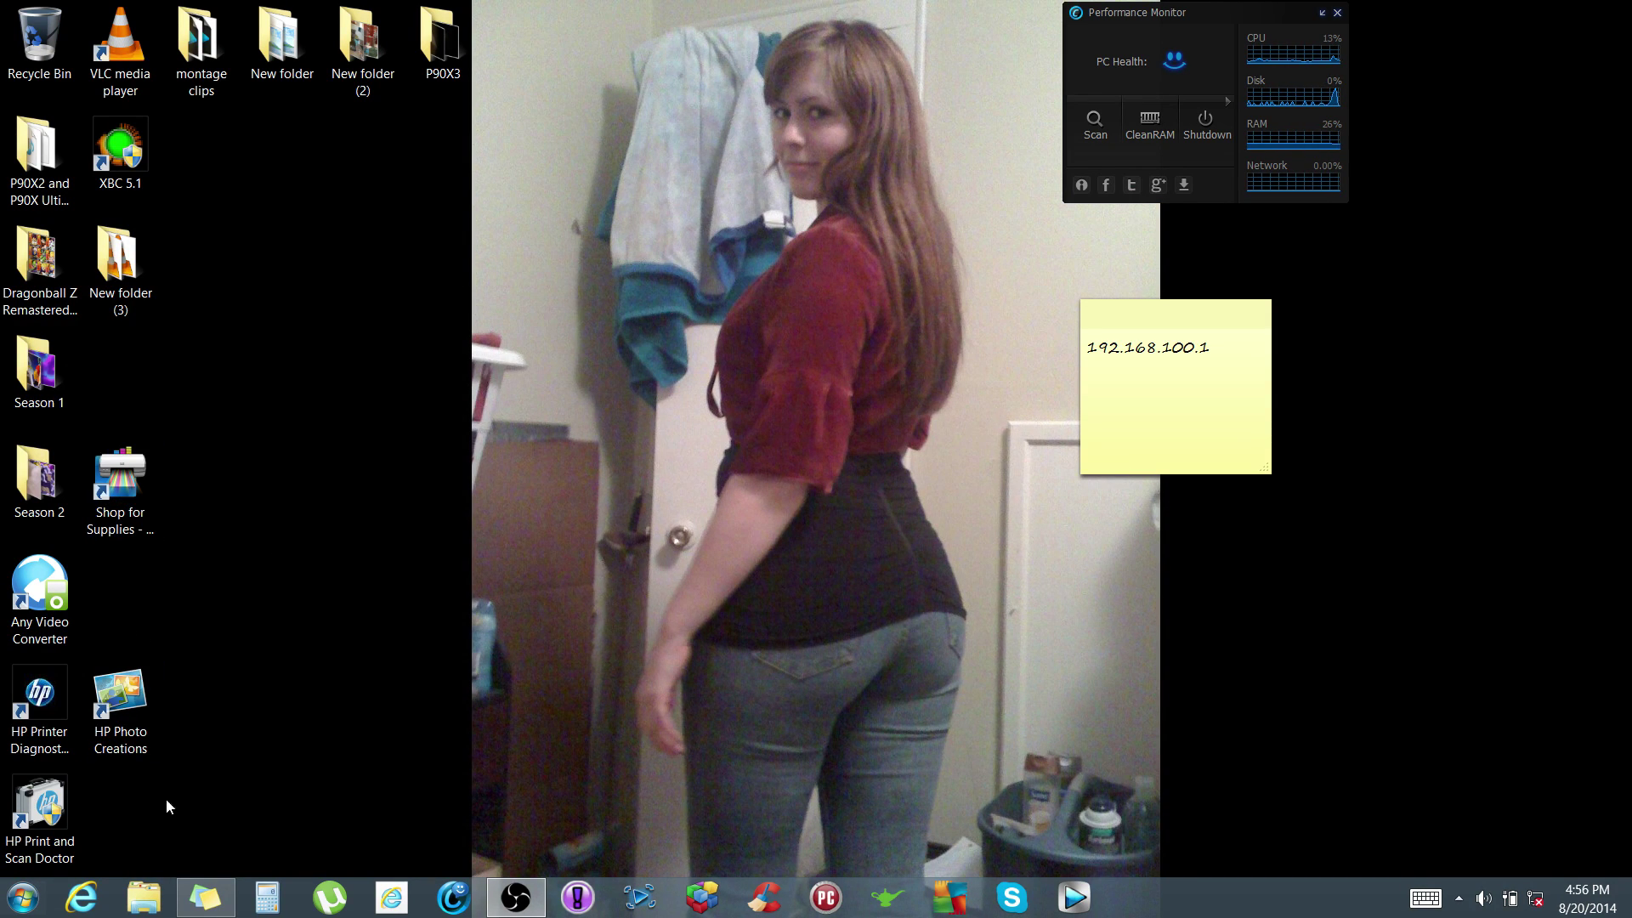
Start the HP Deskjet 2540 series software's Connect a new printer wizard using a Wireless connection
{"action": "left_click", "coordinate": [19, 901]}
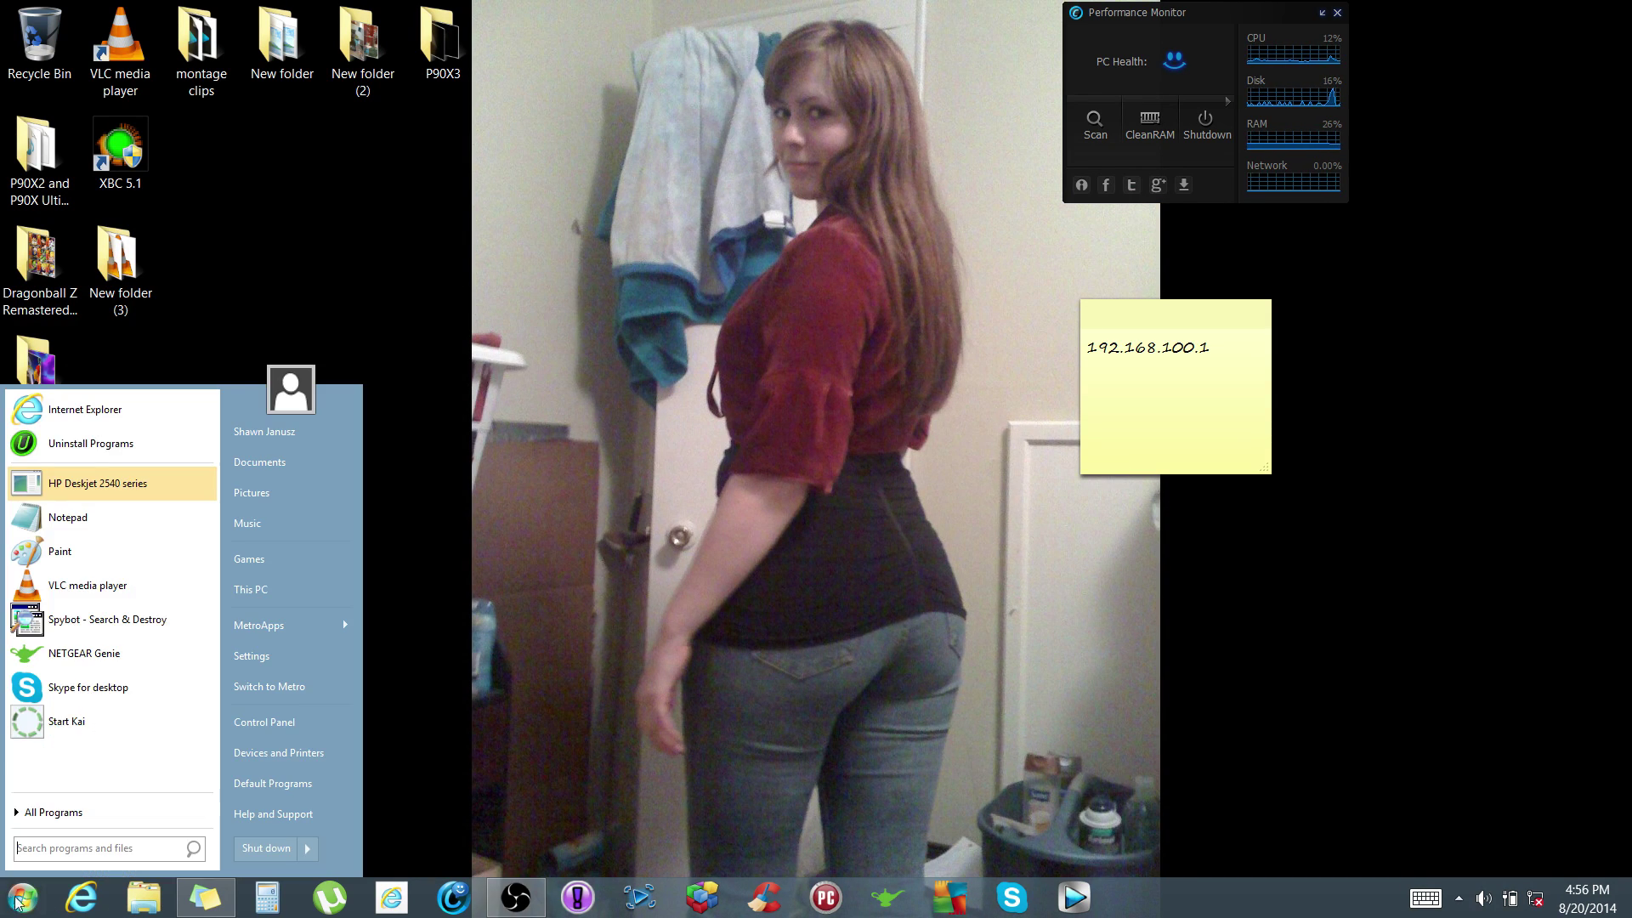
{"action": "left_click", "coordinate": [97, 484]}
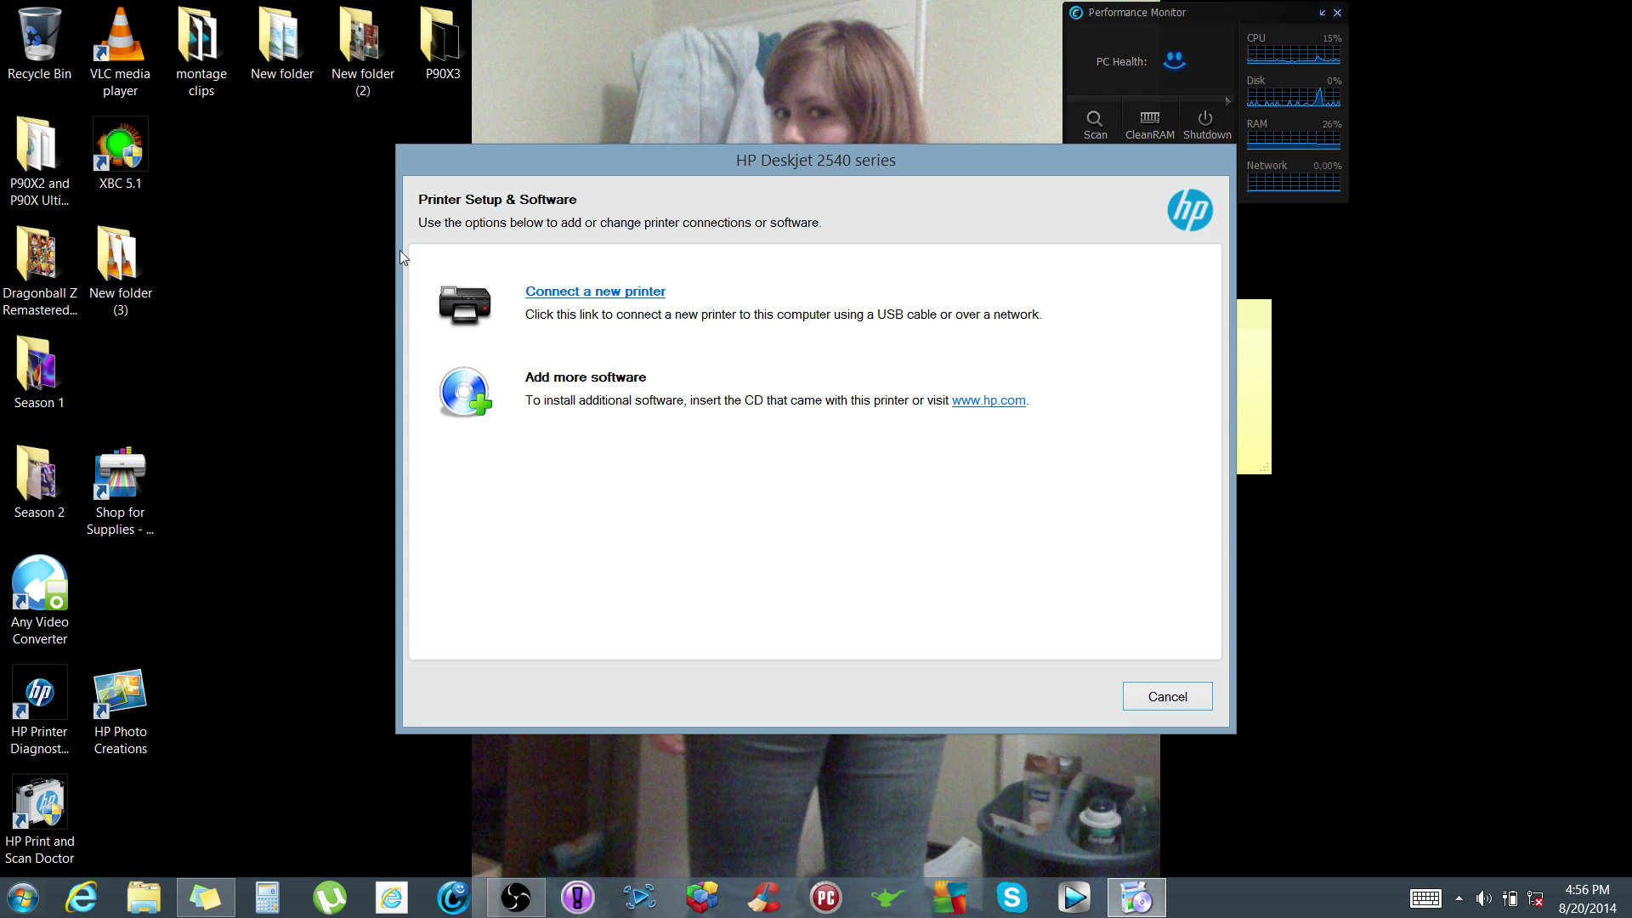
{"action": "left_click", "coordinate": [599, 294]}
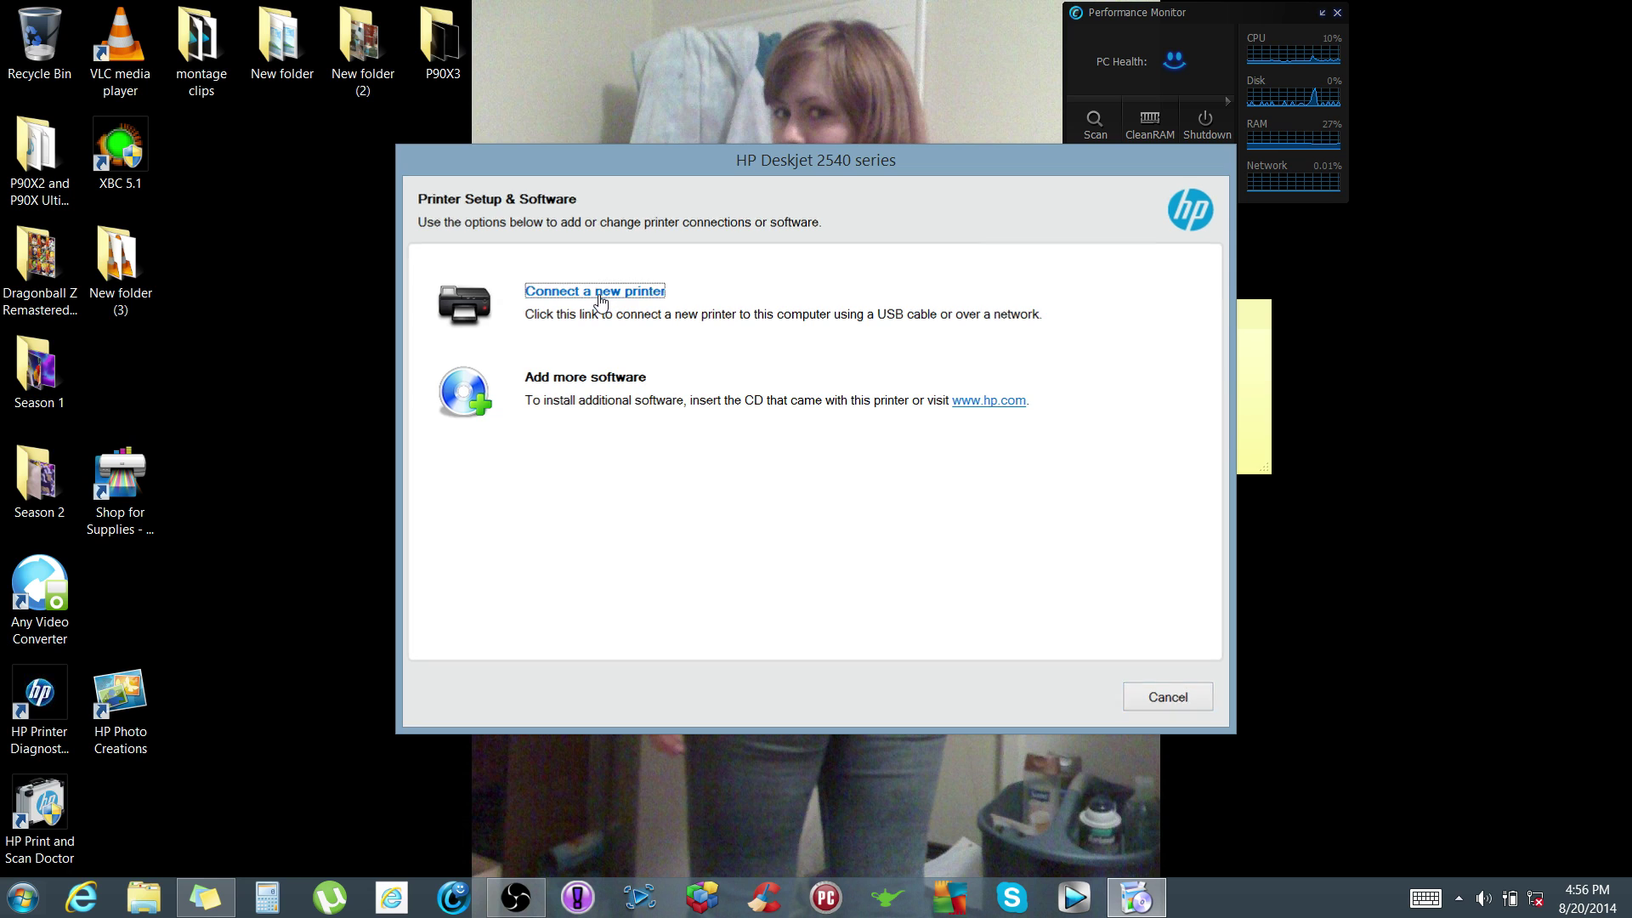
{"action": "left_click", "coordinate": [463, 276]}
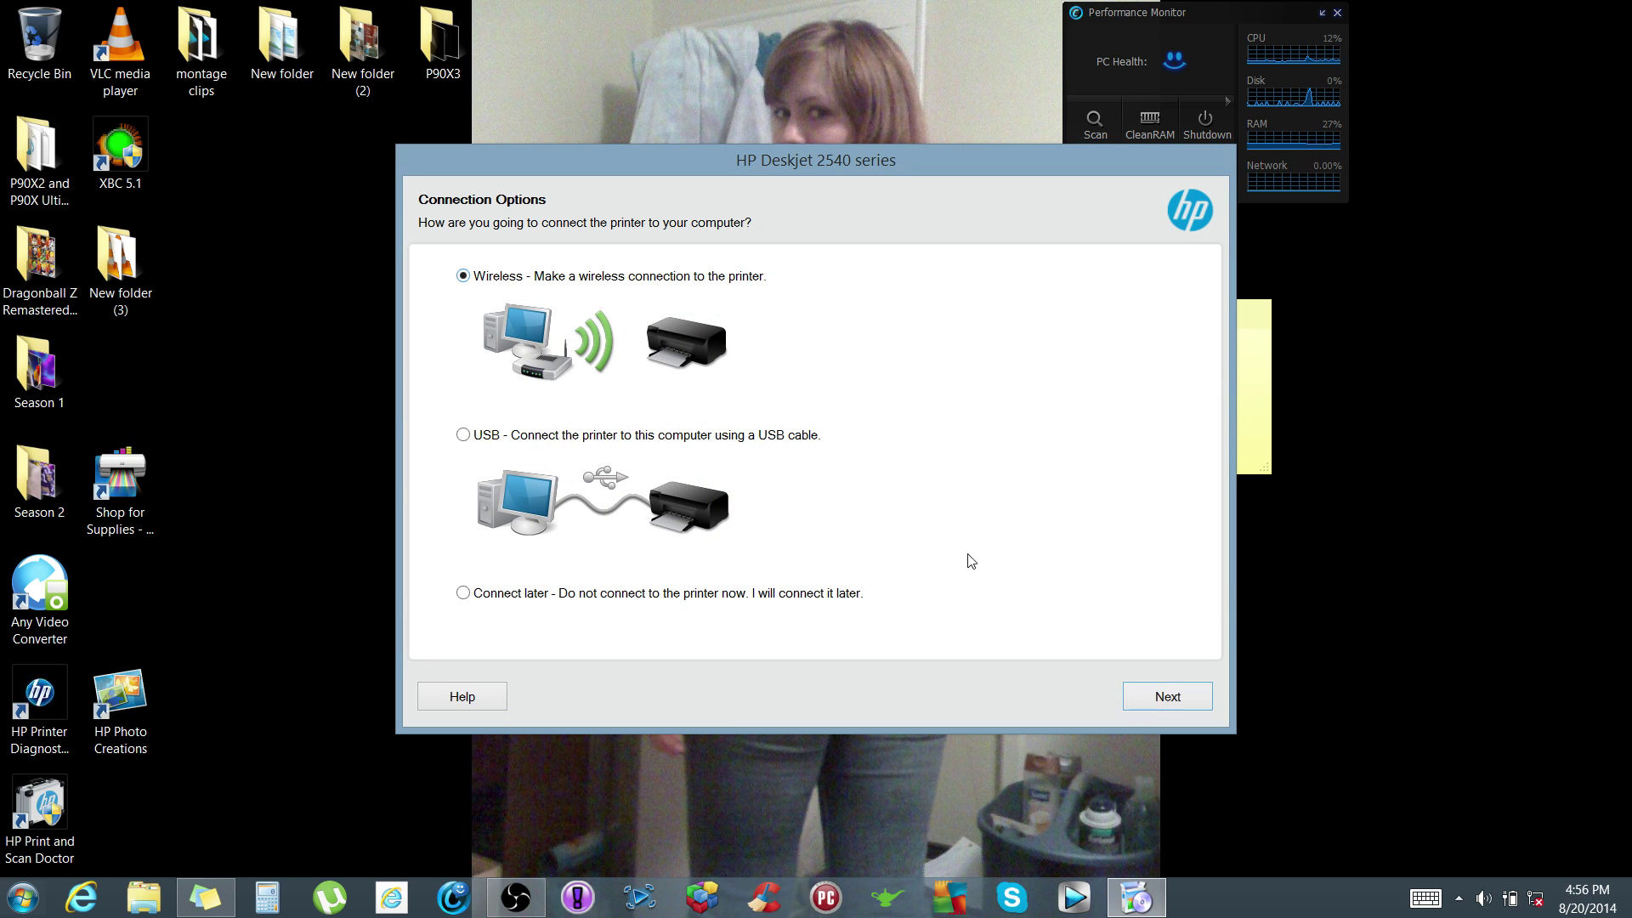
{"action": "left_click", "coordinate": [1165, 699]}
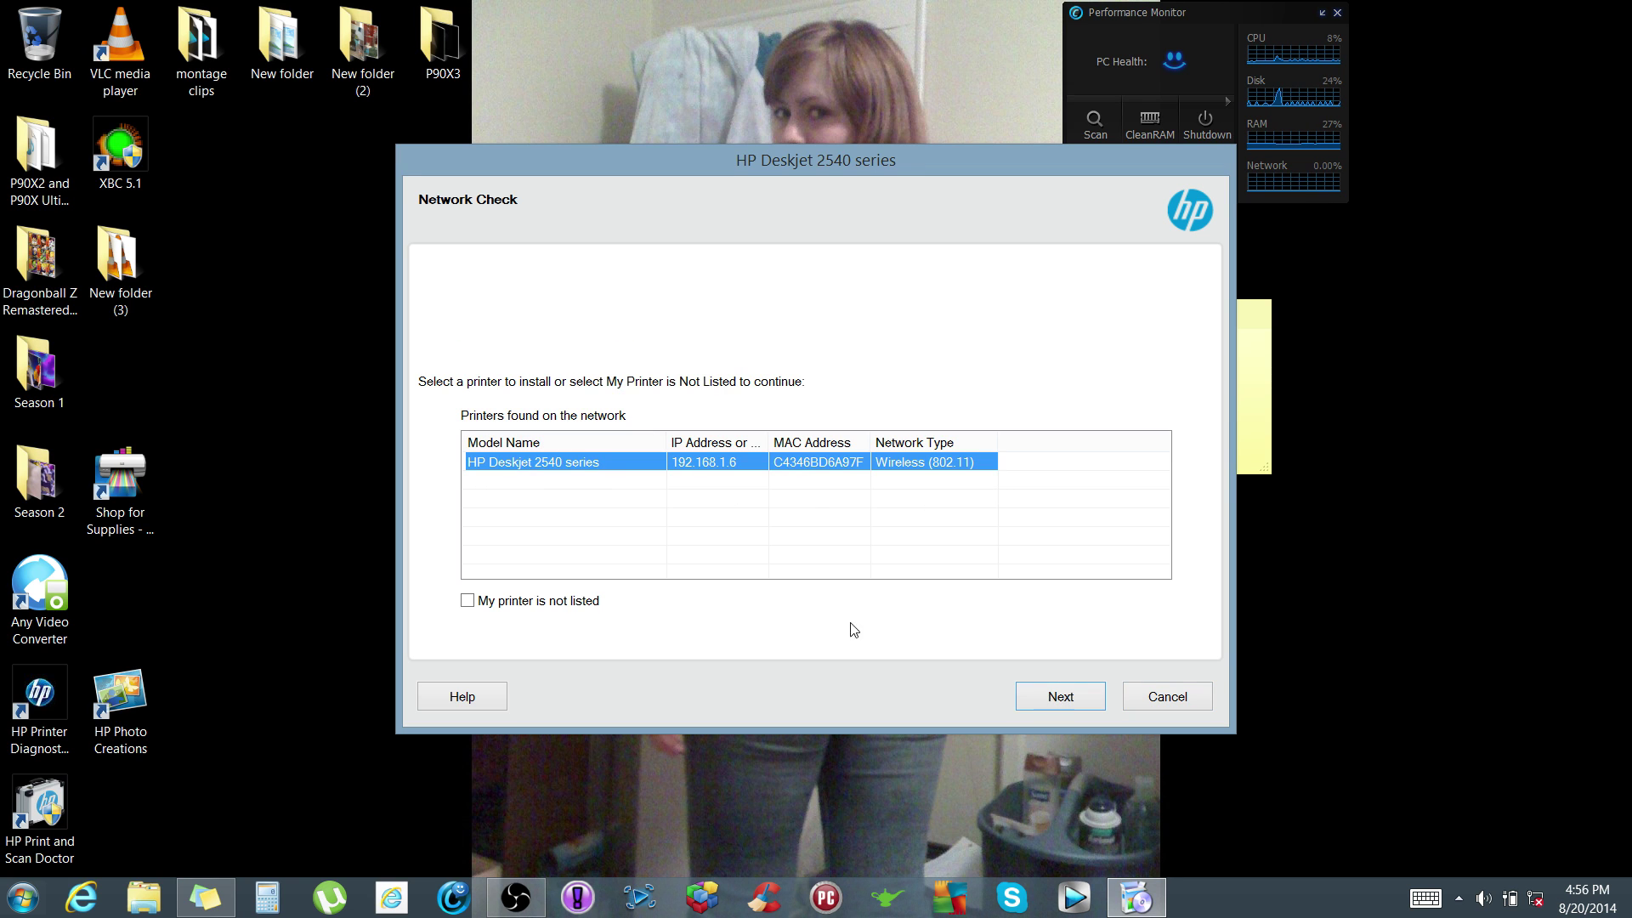
Install the HP Deskjet 2540 series found on the network at 192.168.1.6
{"action": "left_click", "coordinate": [1063, 694]}
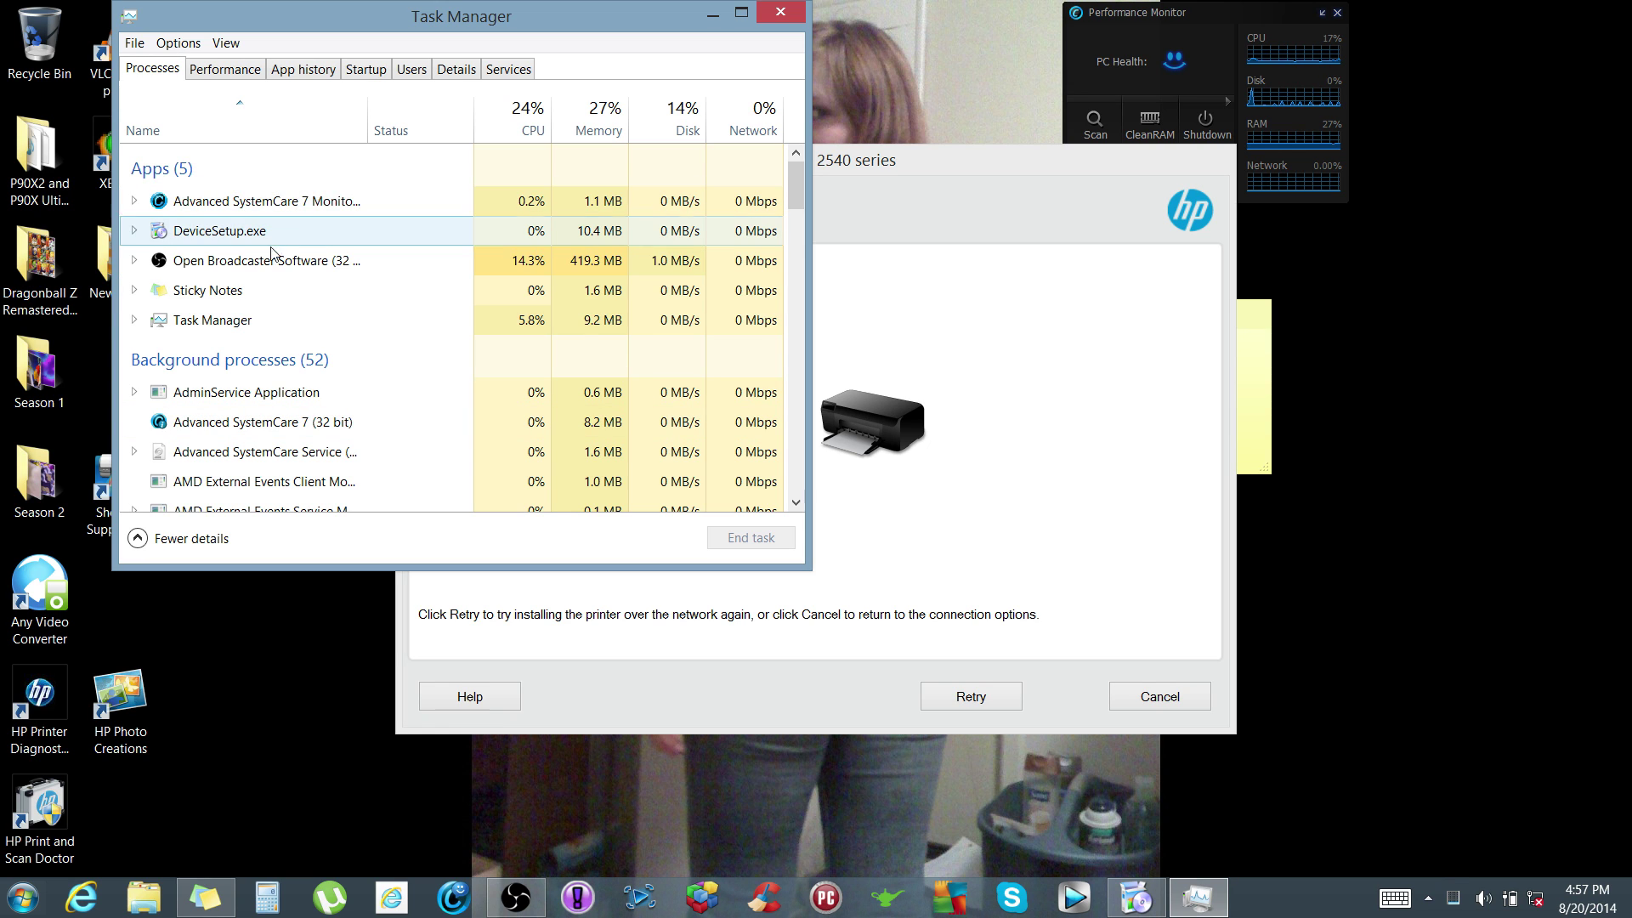
End the DeviceSetup.exe process in Task Manager, close Task Manager and bring up Start
{"action": "left_click", "coordinate": [255, 230]}
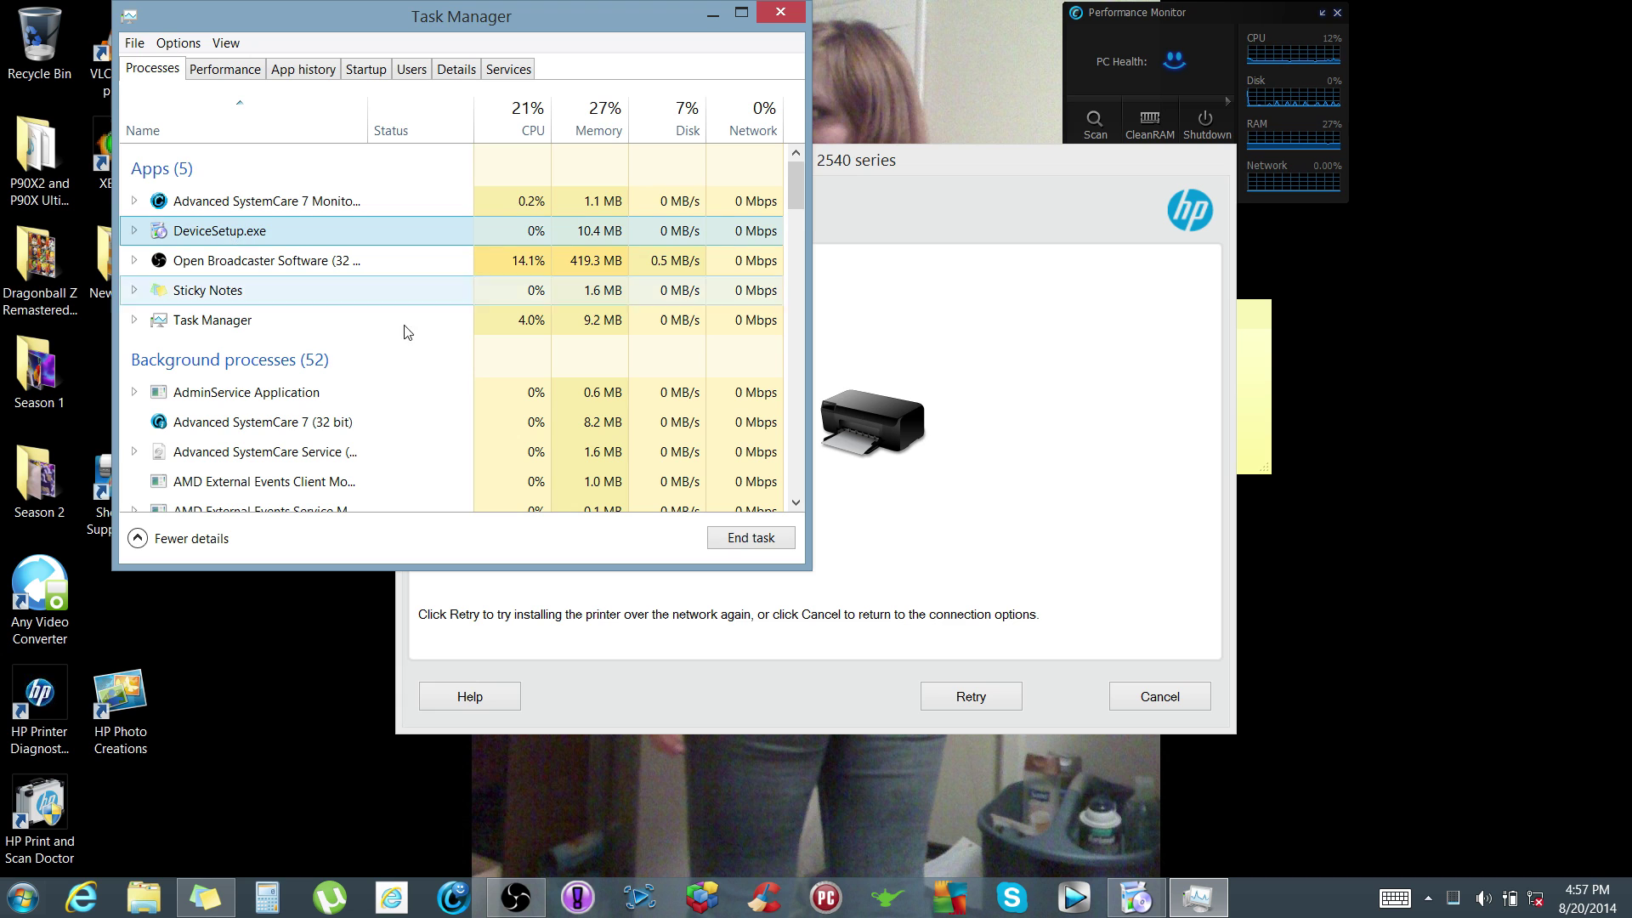
{"action": "left_click", "coordinate": [752, 539]}
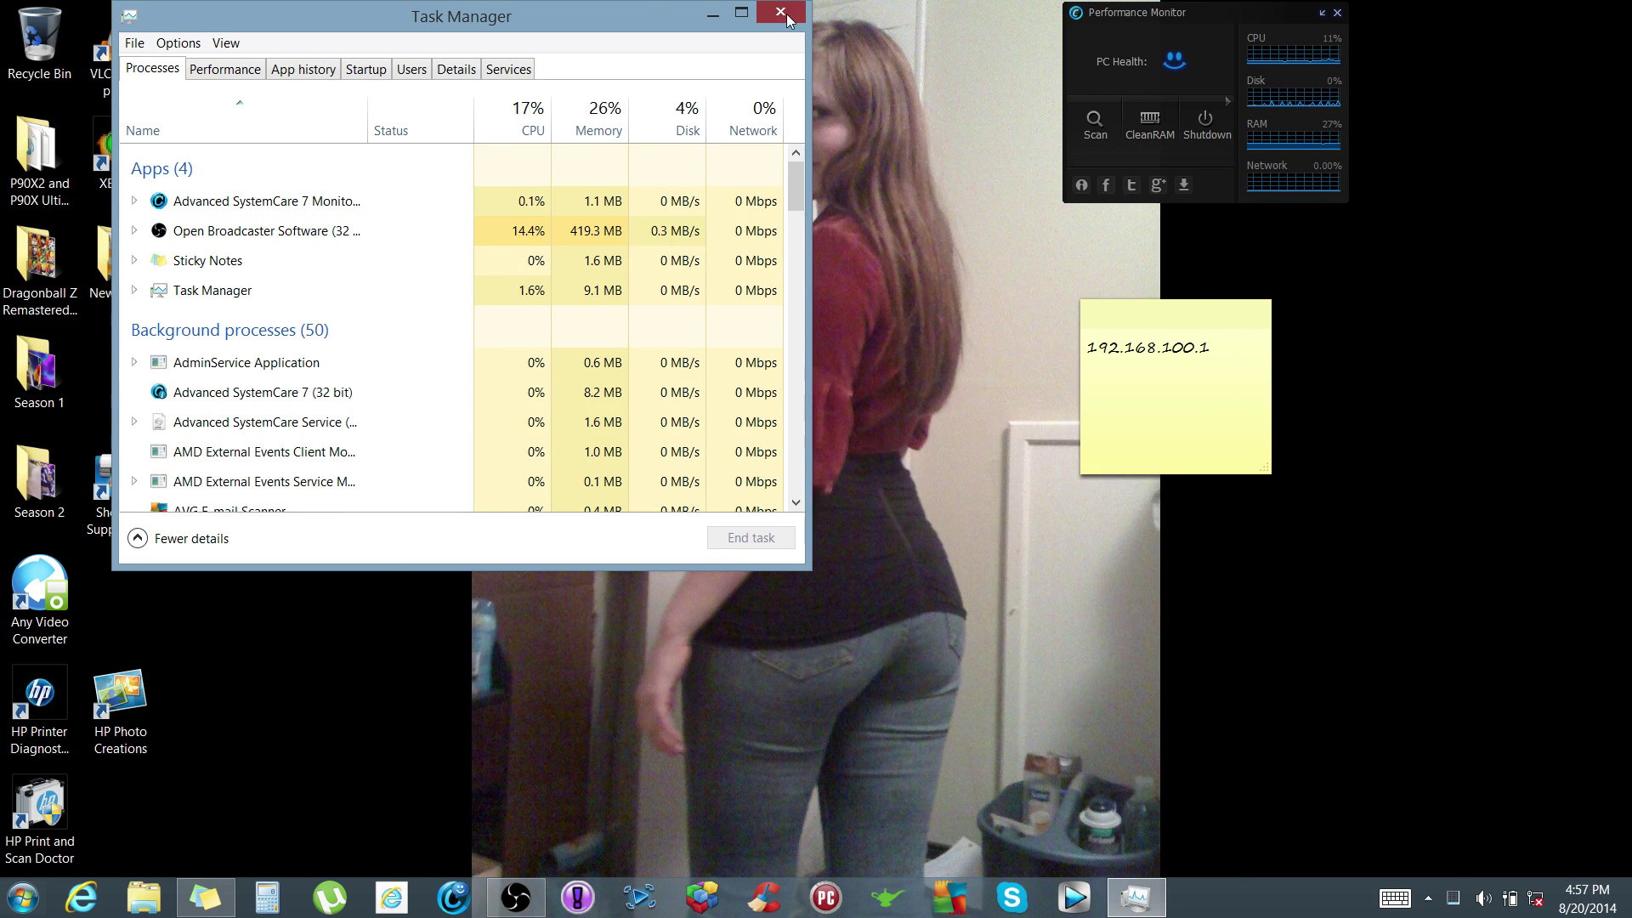
{"action": "left_click", "coordinate": [795, 12]}
{"action": "left_click", "coordinate": [23, 897]}
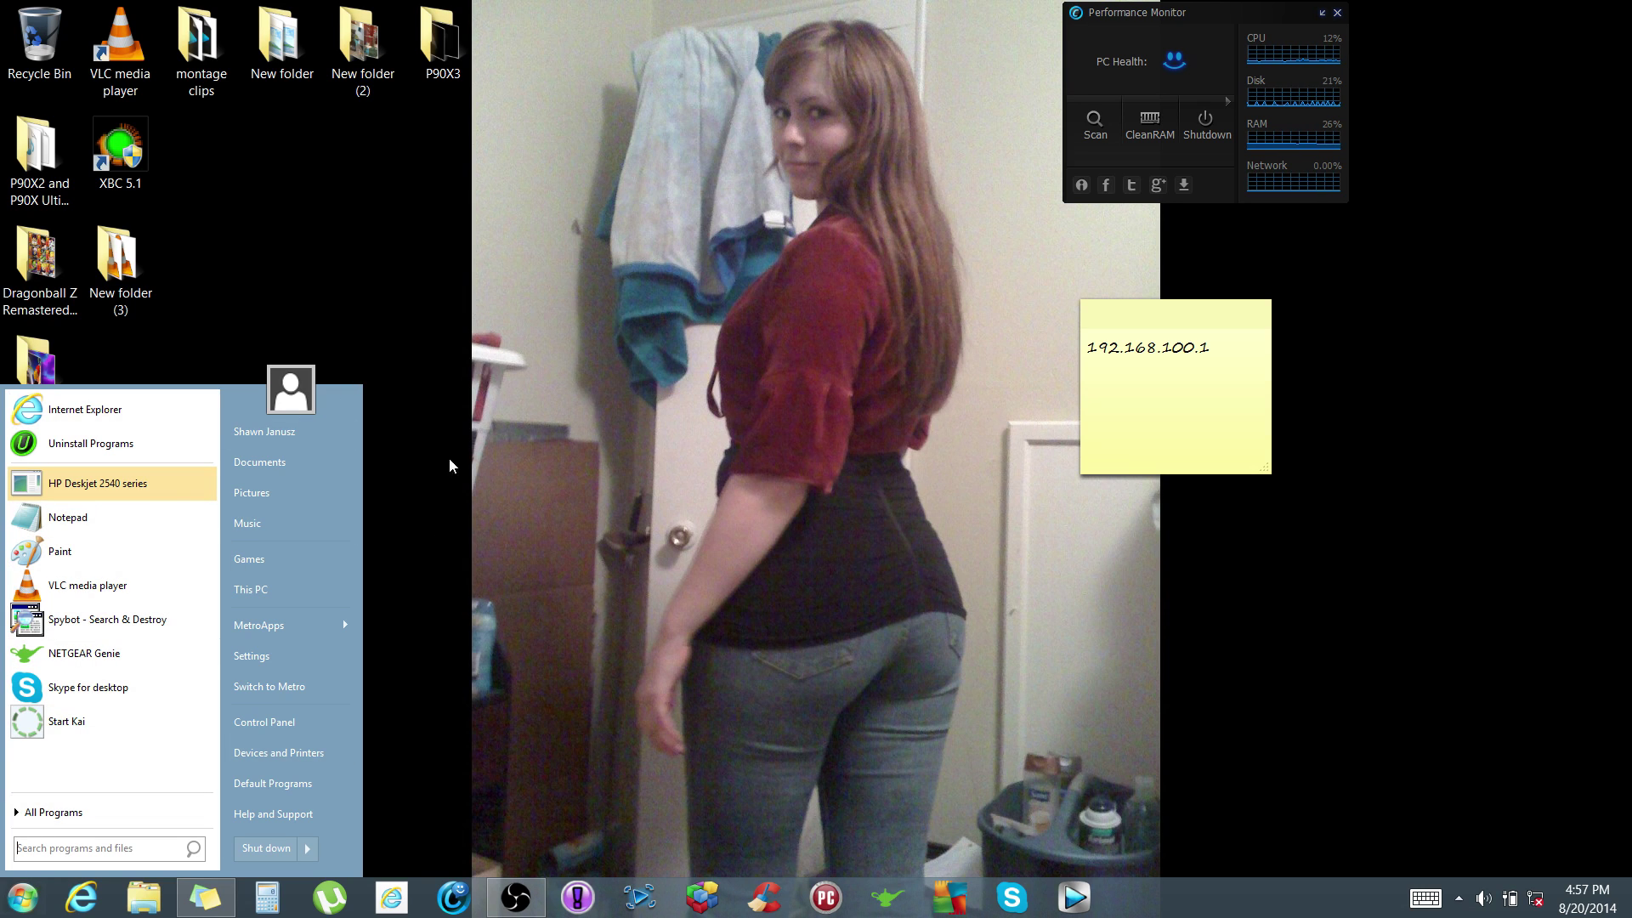
Dismiss the Start menu and reach Control Panel through the charms bar's Settings
{"action": "left_click", "coordinate": [1431, 525]}
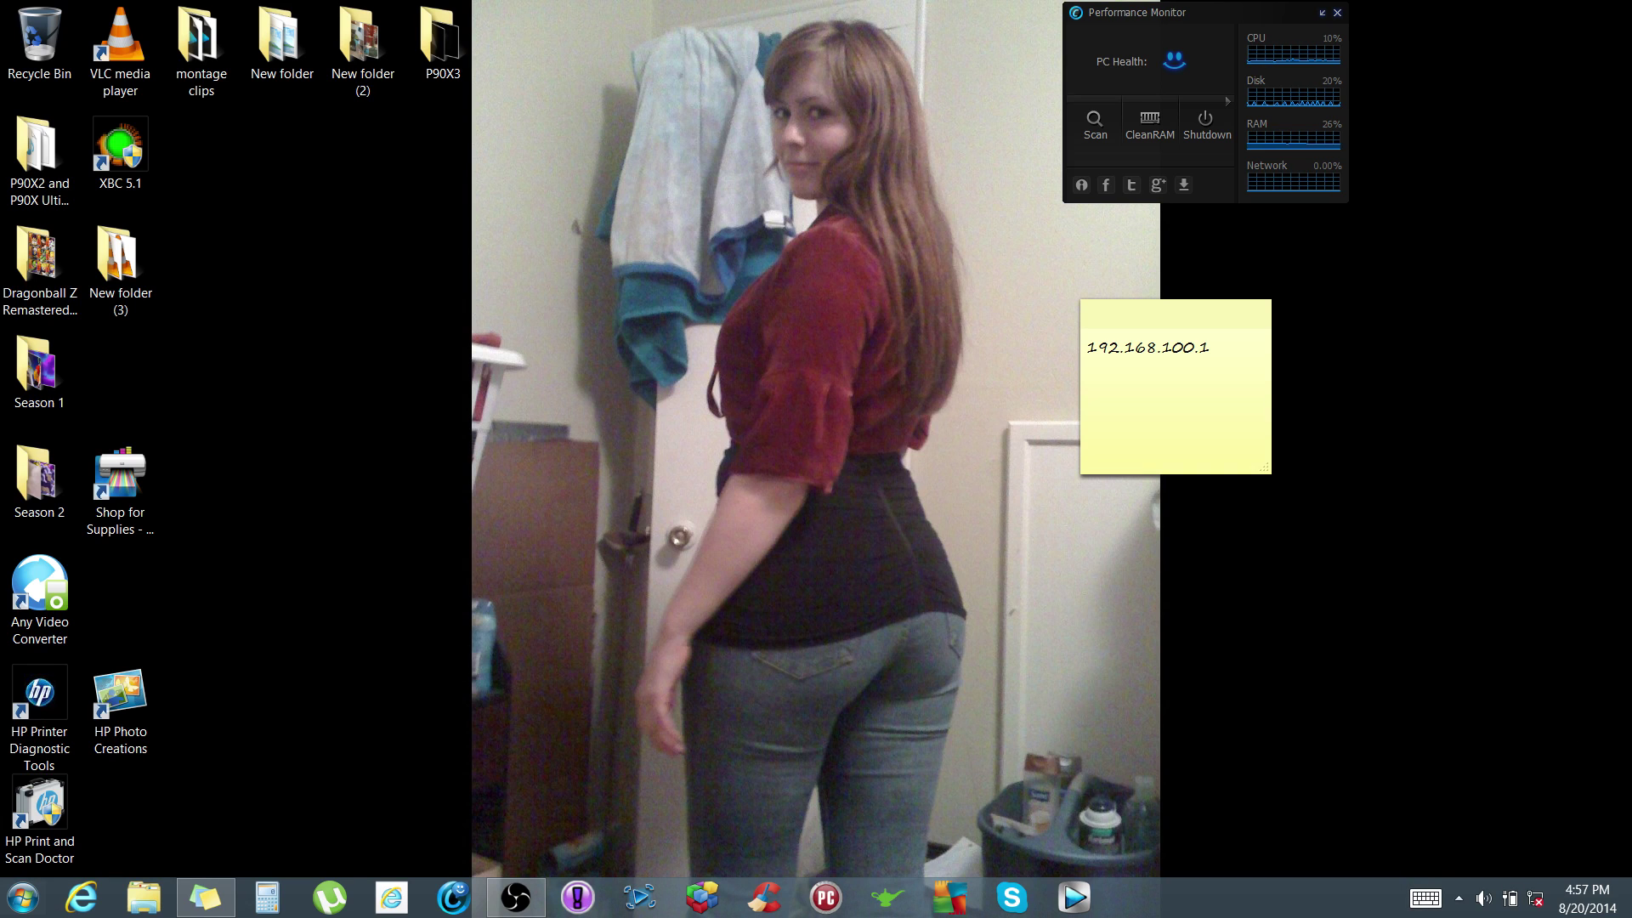
{"action": "mouse_move", "coordinate": [1628, 913]}
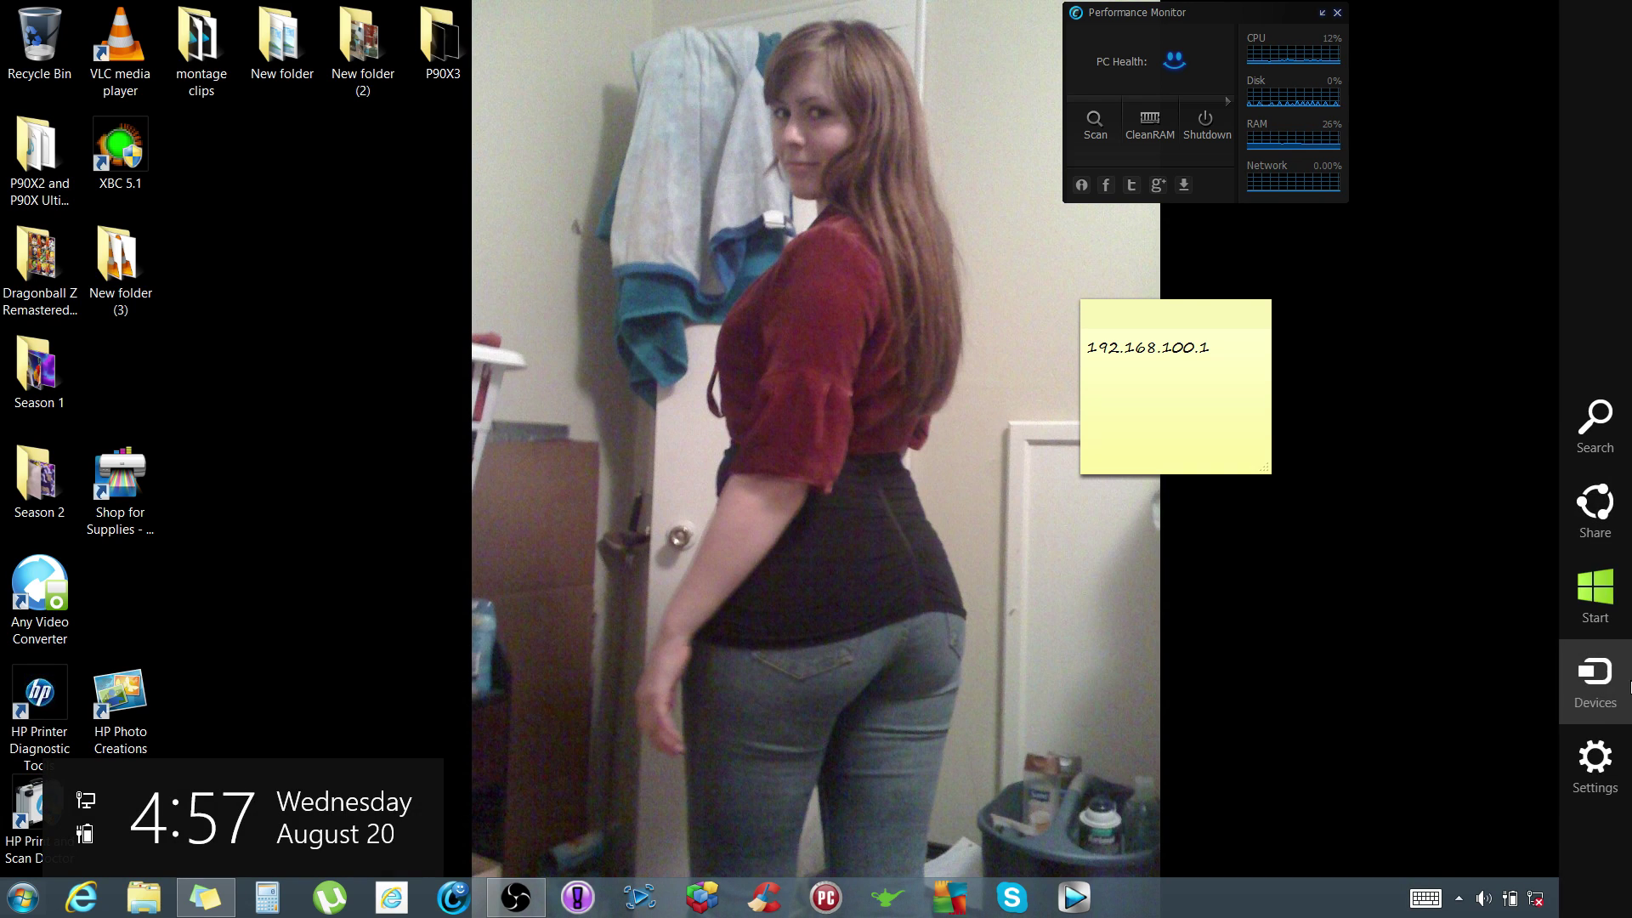
{"action": "left_click", "coordinate": [1596, 769]}
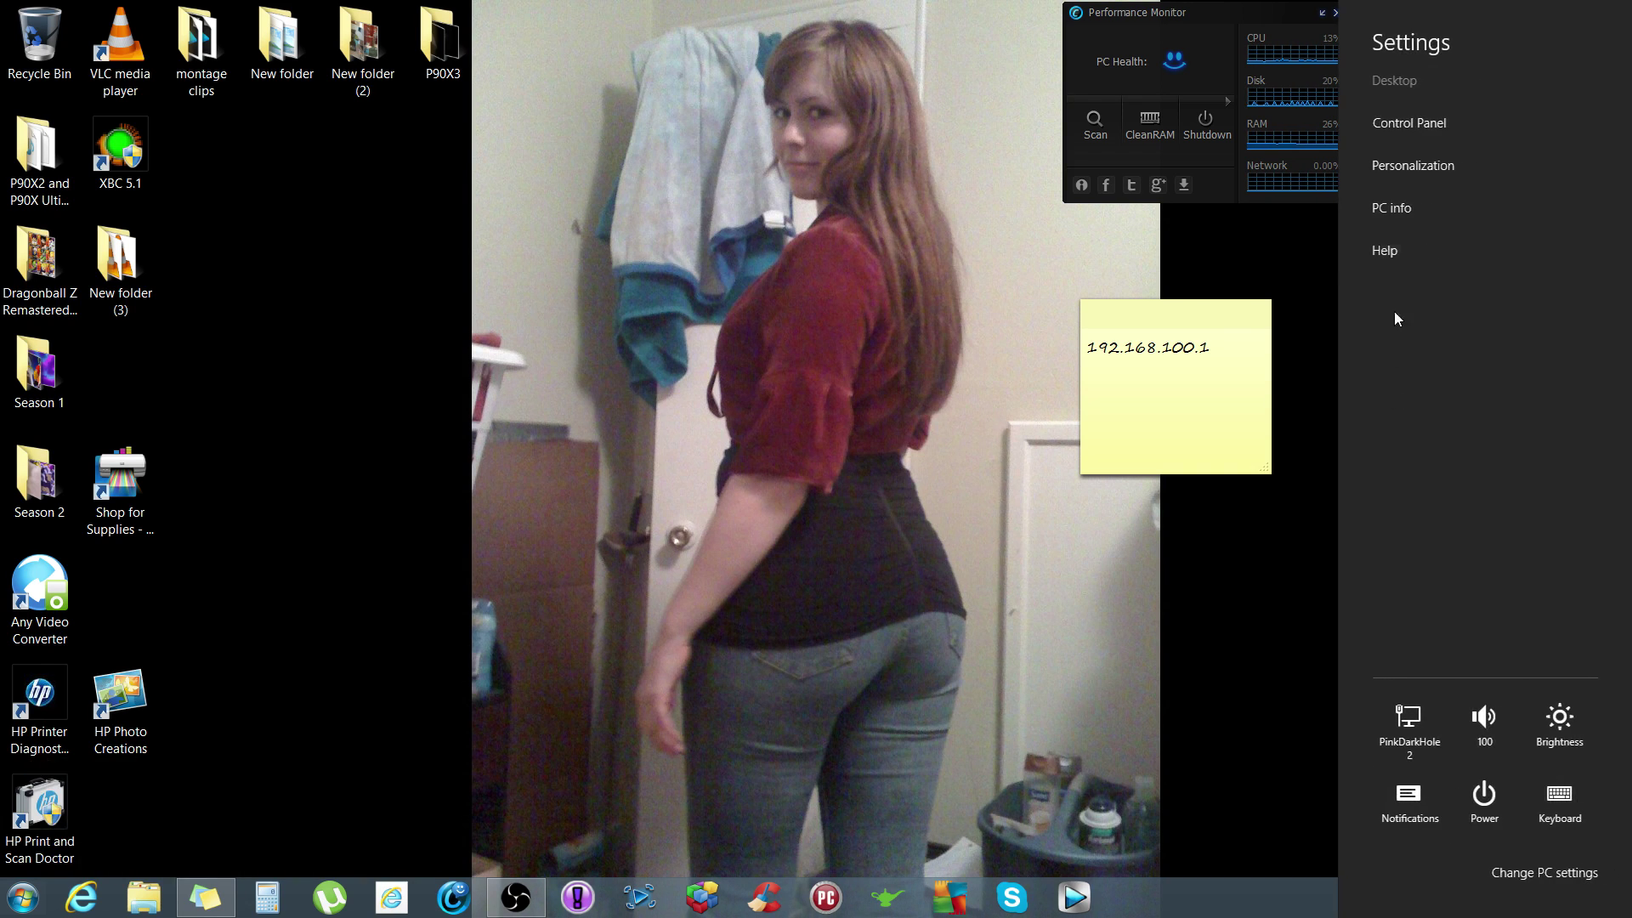
{"action": "left_click", "coordinate": [1374, 128]}
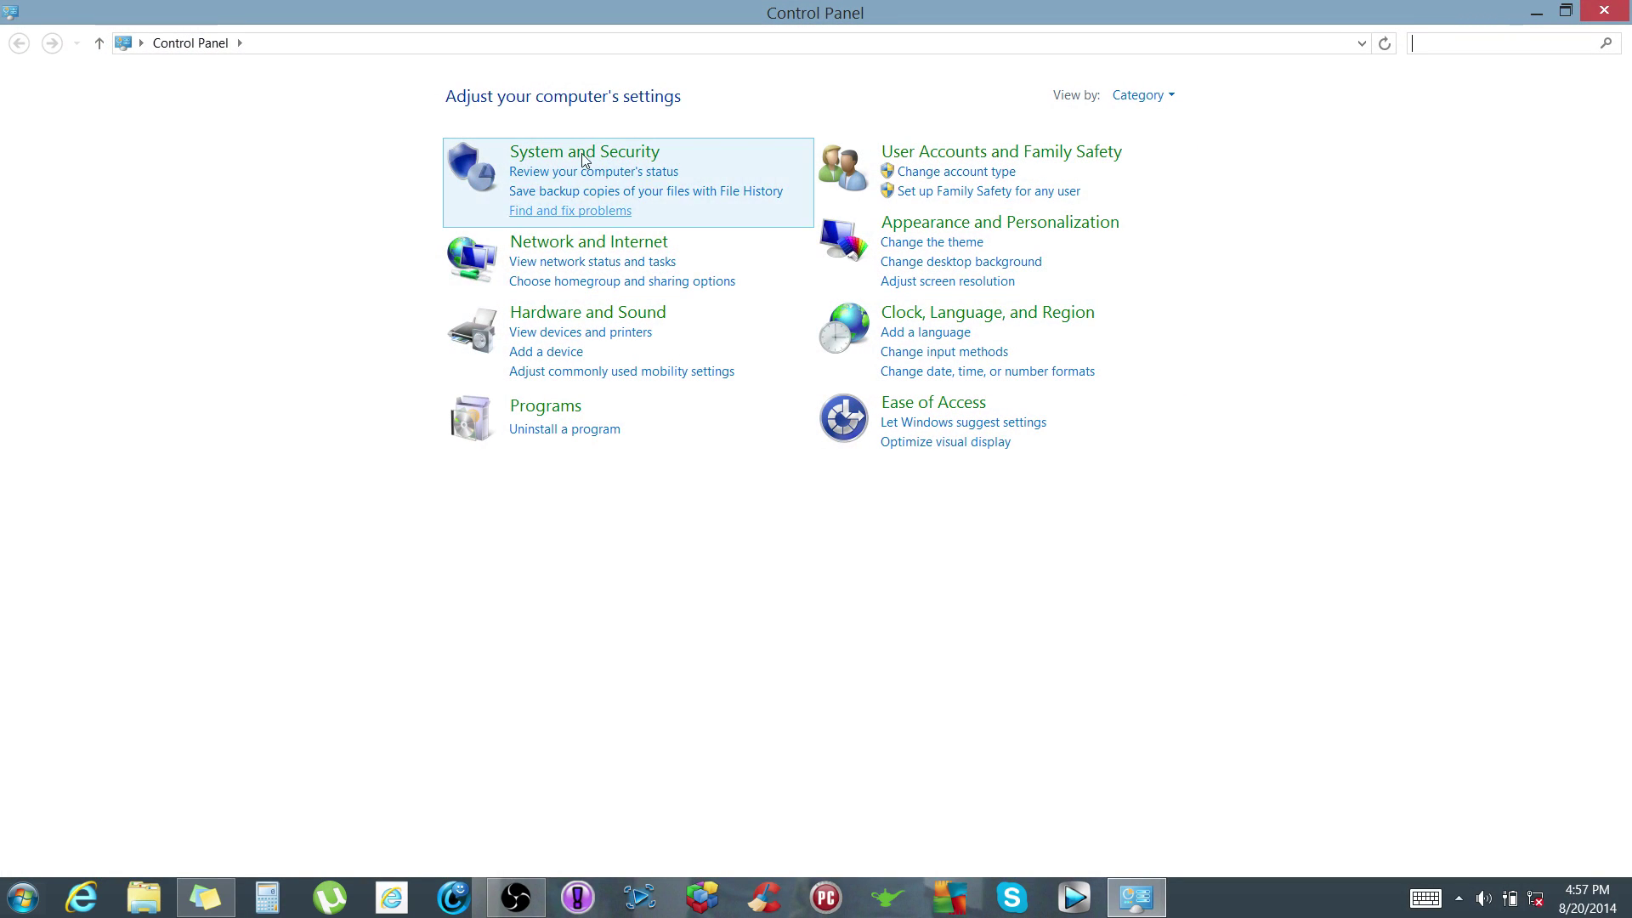
Go to Hardware and Sound, then Devices and Printers
{"action": "left_click", "coordinate": [557, 316]}
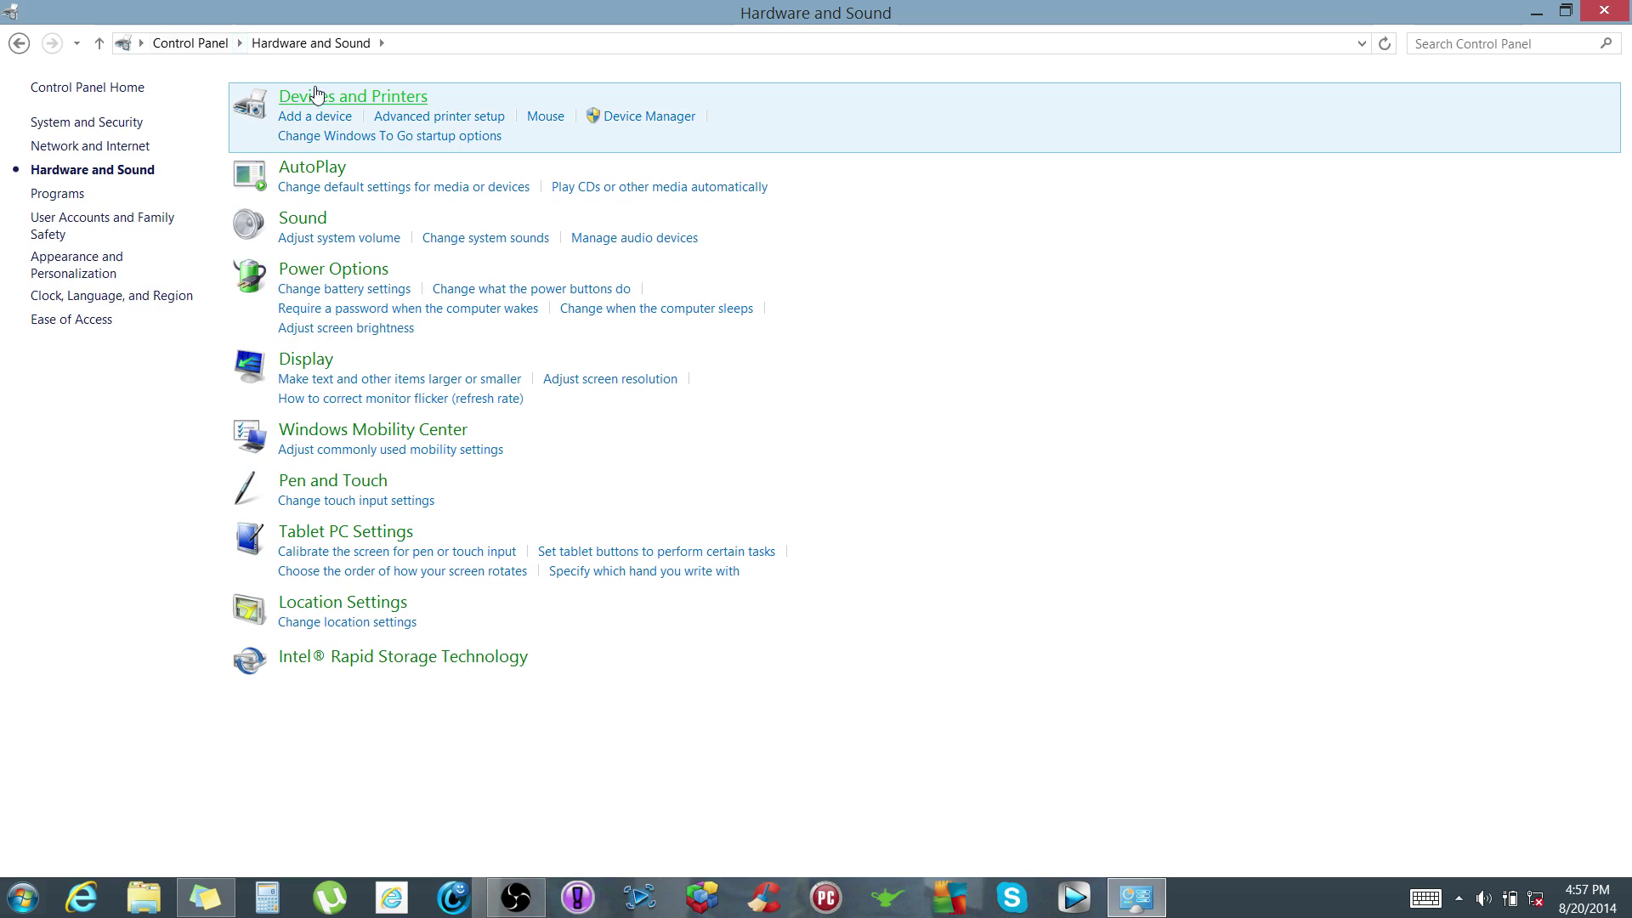
{"action": "left_click", "coordinate": [358, 100]}
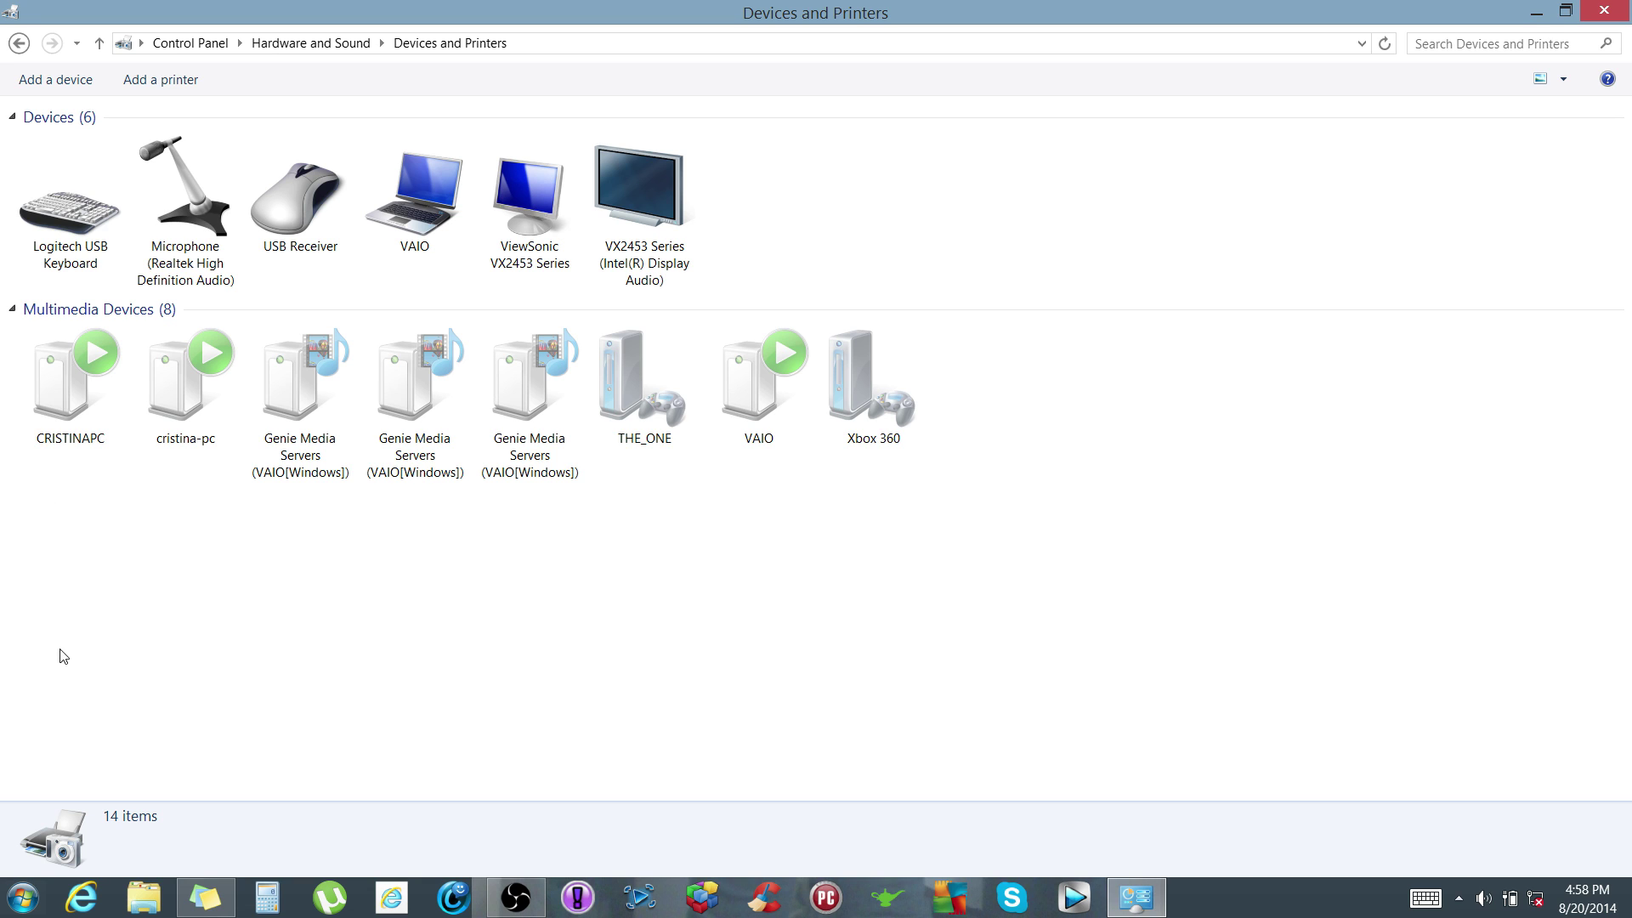
Add the found Deskjet 2540 series network printer, replacing the current driver
{"action": "left_click", "coordinate": [168, 85]}
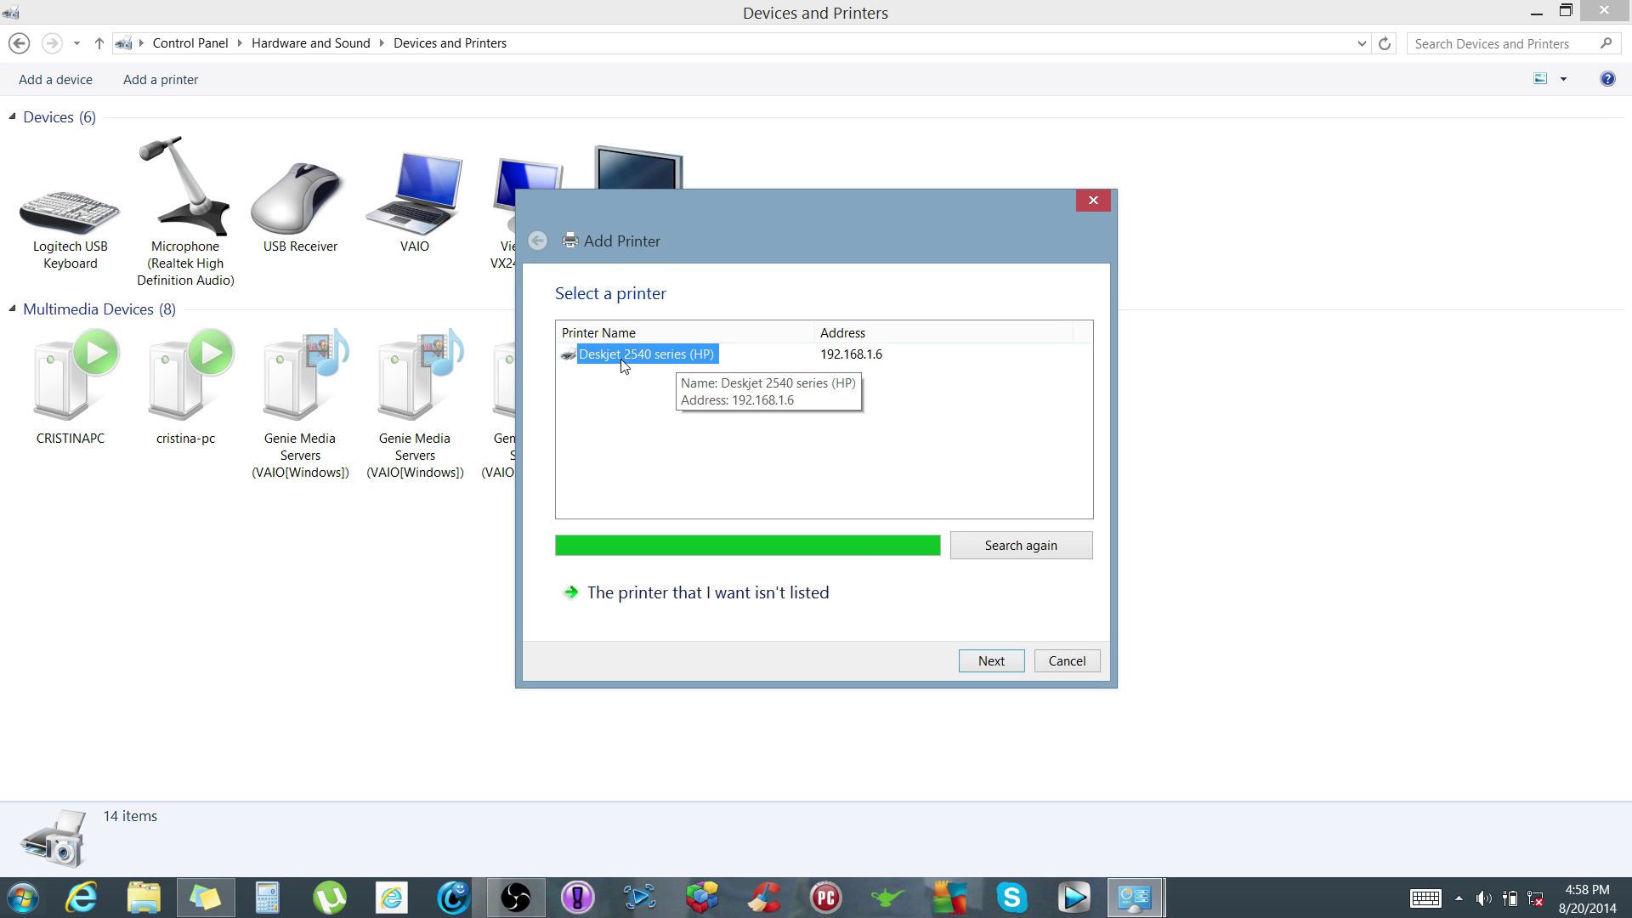
{"action": "left_click", "coordinate": [993, 662]}
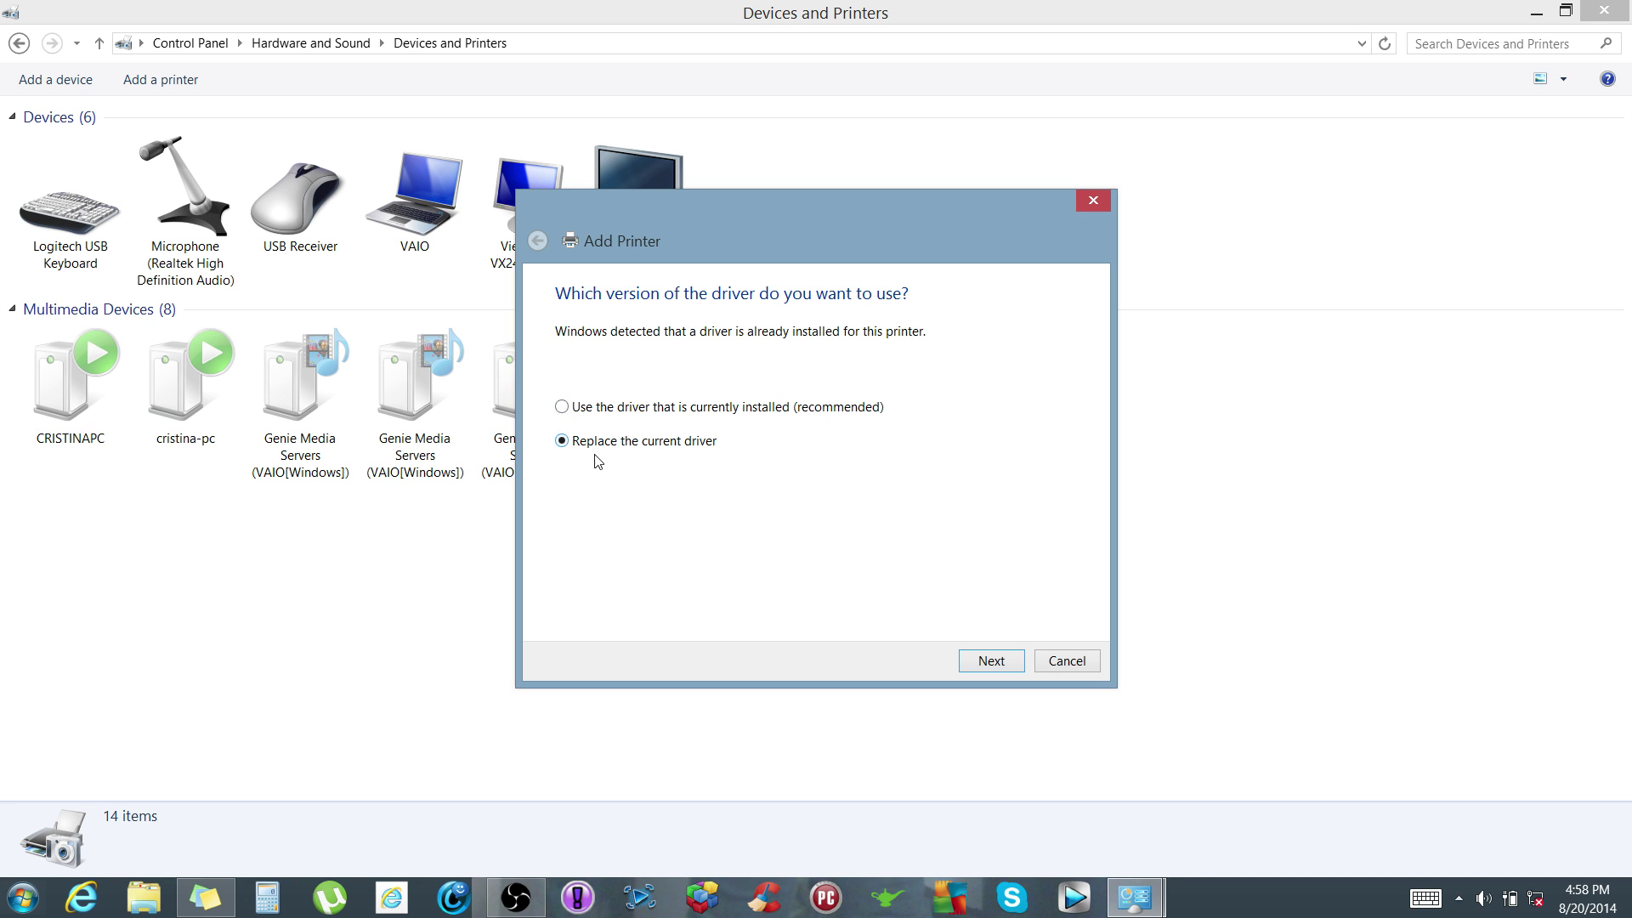
{"action": "left_click", "coordinate": [1016, 661]}
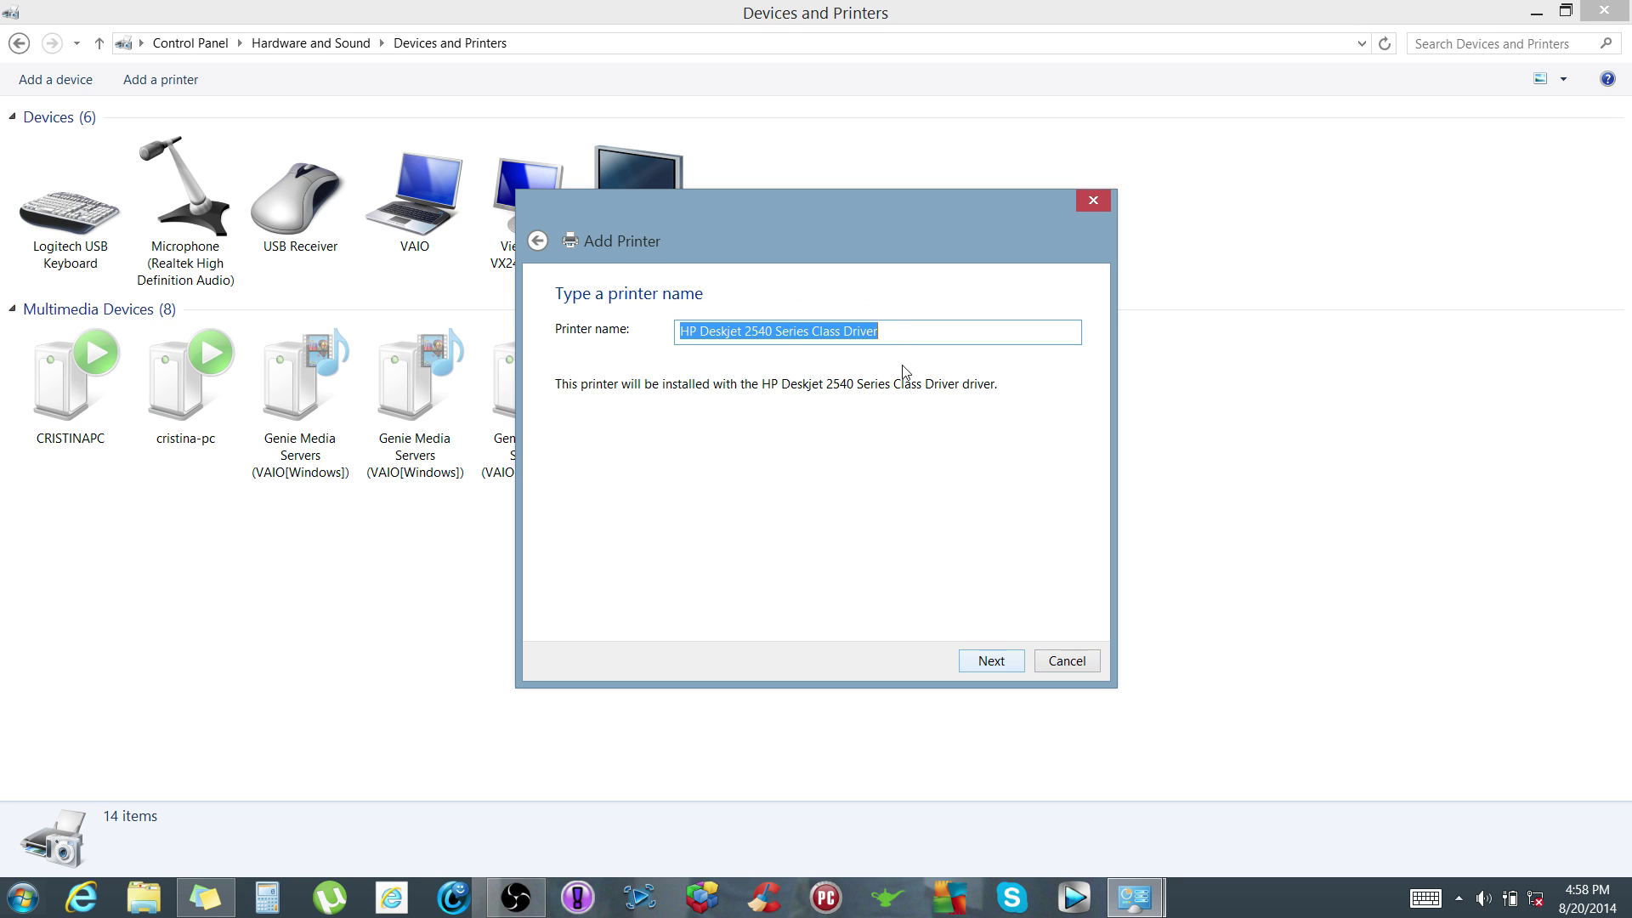
Name the printer HP Deskjet 2540 Series, share it under its suggested name, and finish
{"action": "left_click_drag", "start_coordinate": [884, 331], "coordinate": [810, 333]}
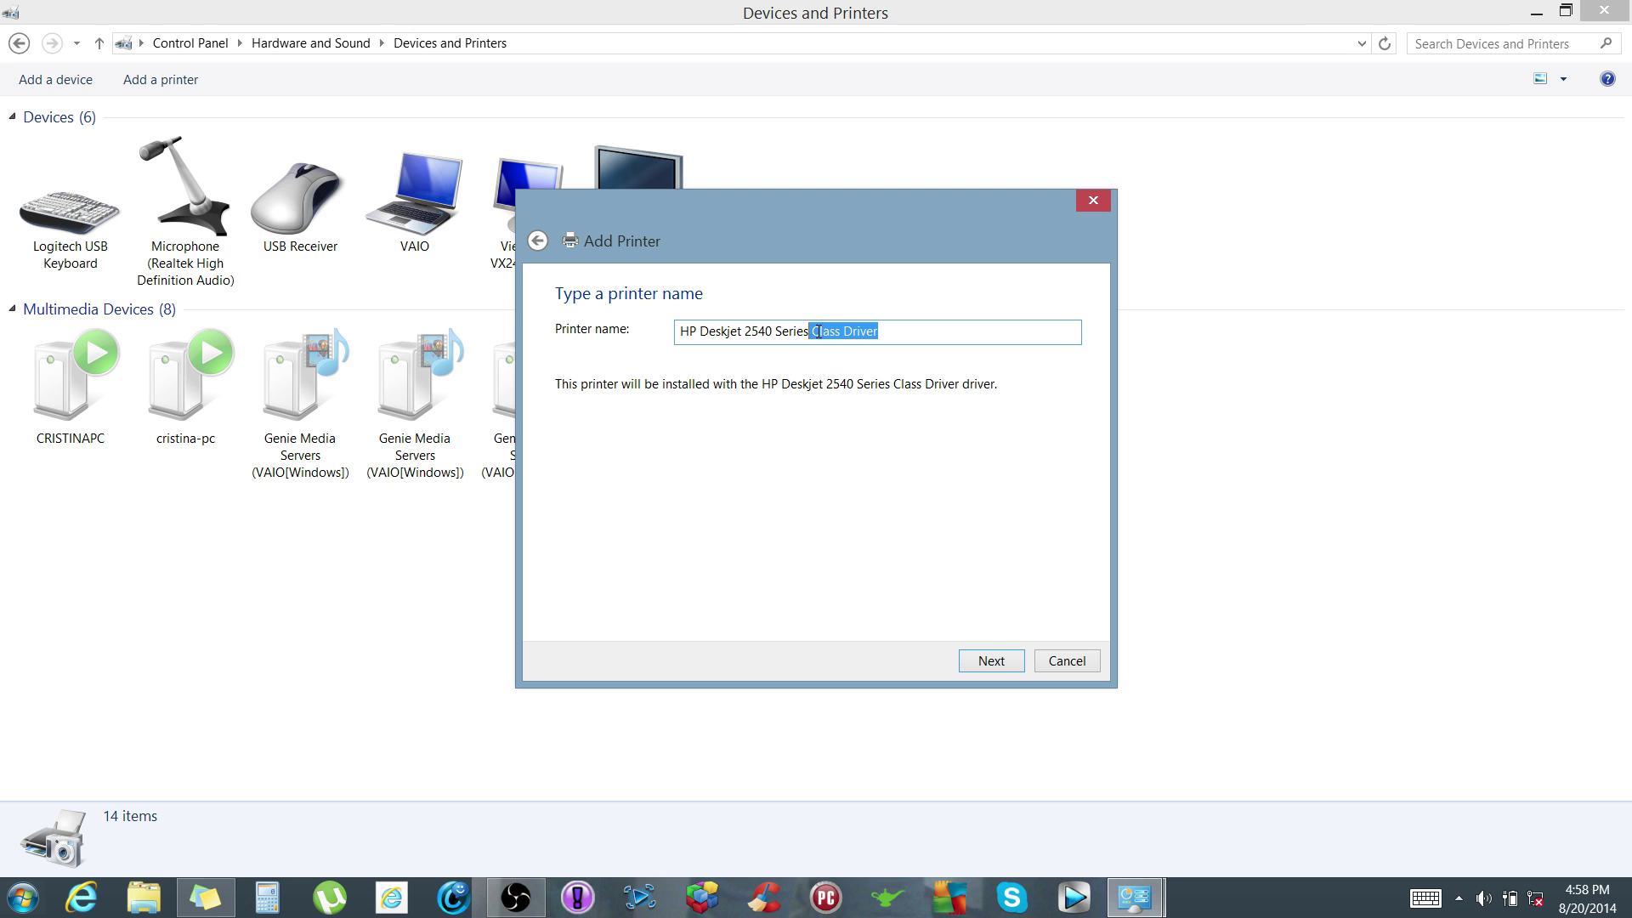
{"action": "key", "text": "BackSpace"}
{"action": "left_click", "coordinate": [993, 662]}
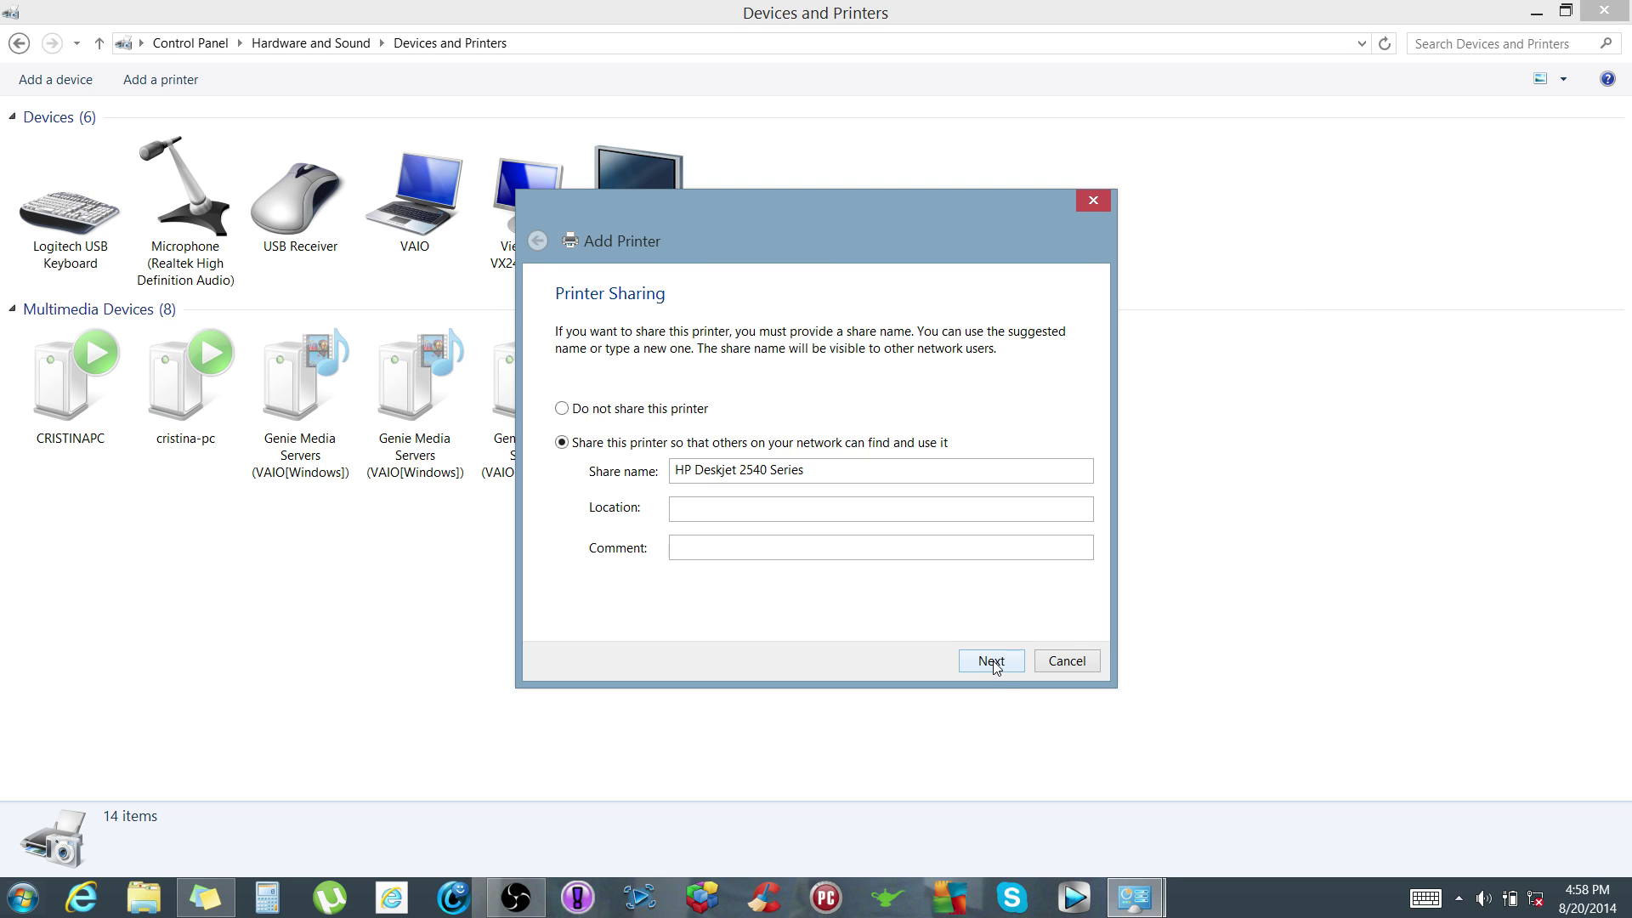
{"action": "left_click", "coordinate": [985, 663]}
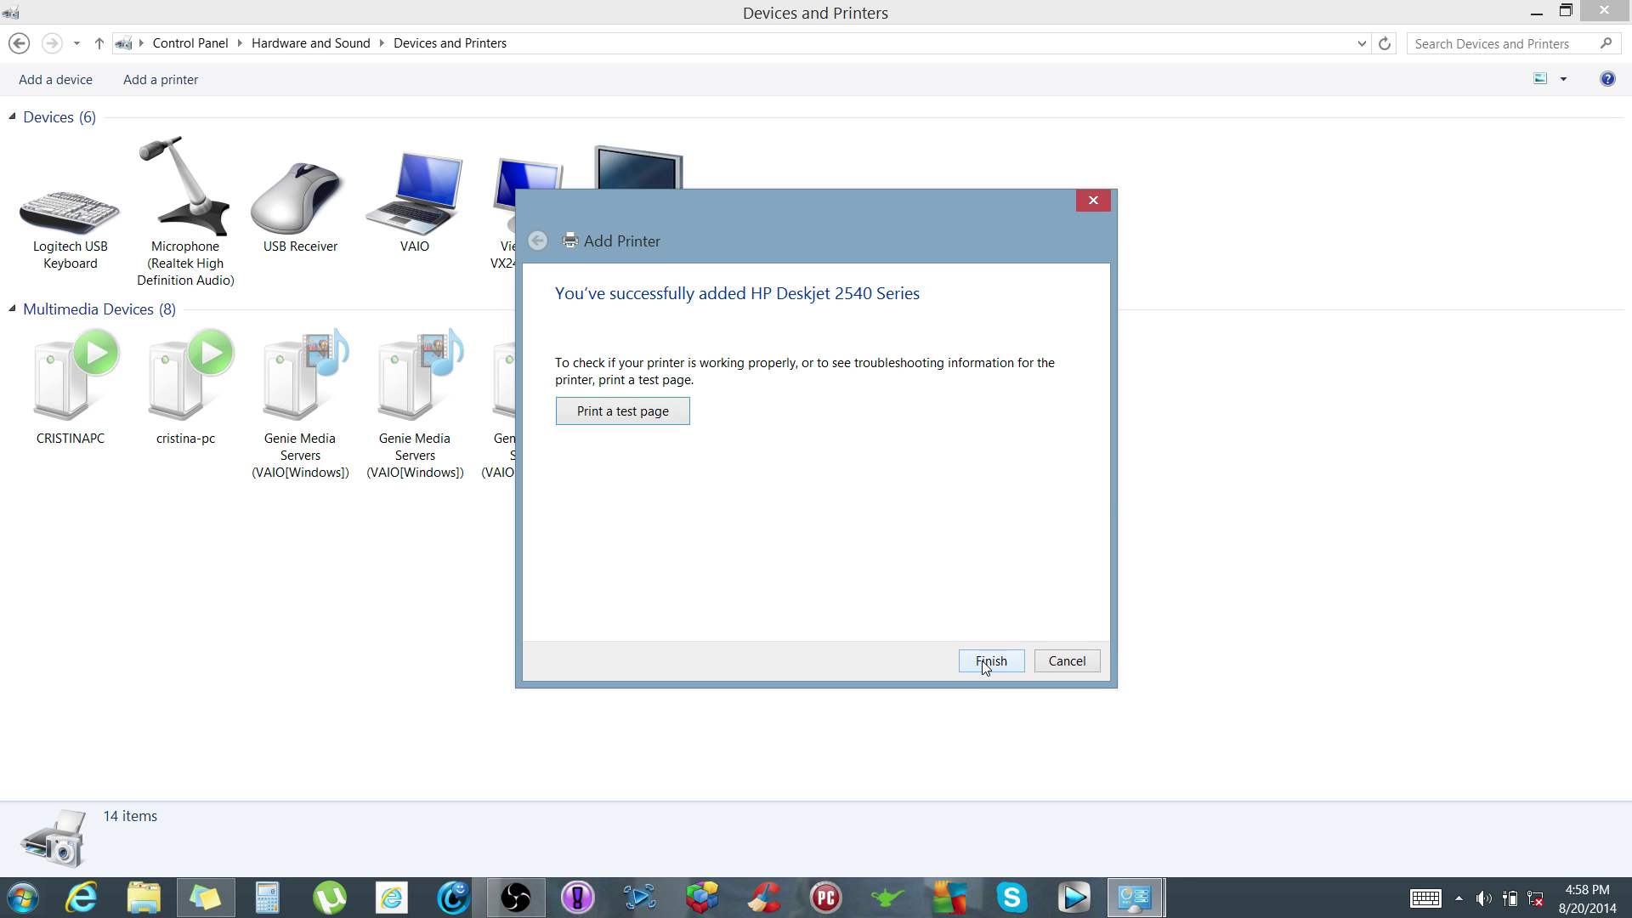
{"action": "left_click", "coordinate": [991, 662]}
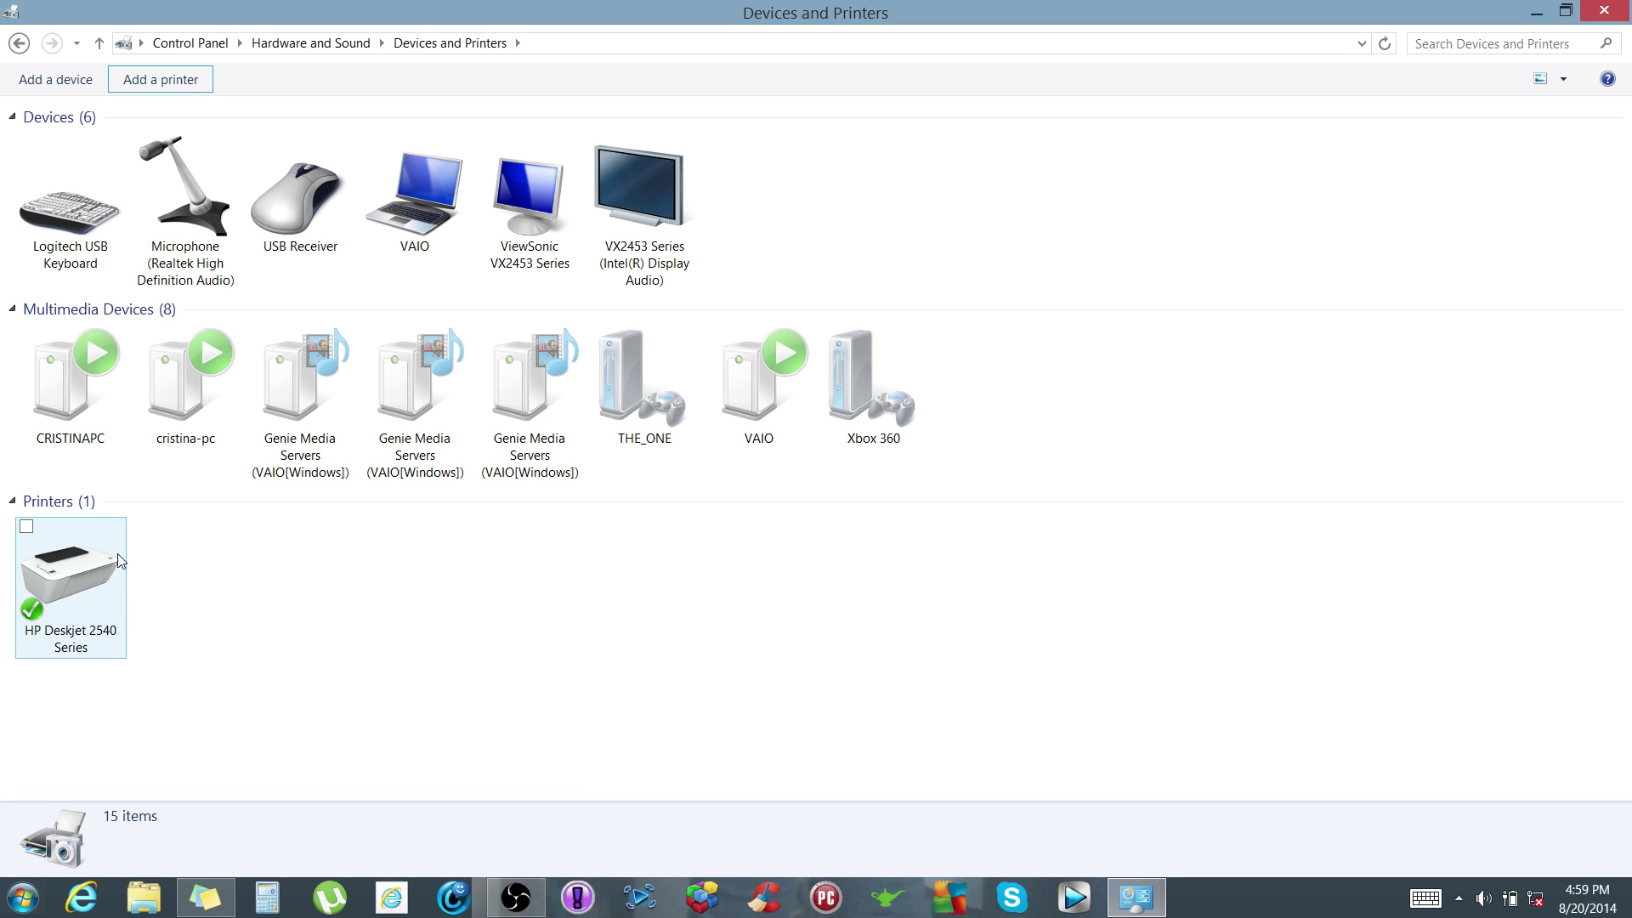
Check the HP Deskjet 2540 port at 192.168.1.6 (Raw, 9100), then close its properties and window
{"action": "double_click", "coordinate": [92, 582]}
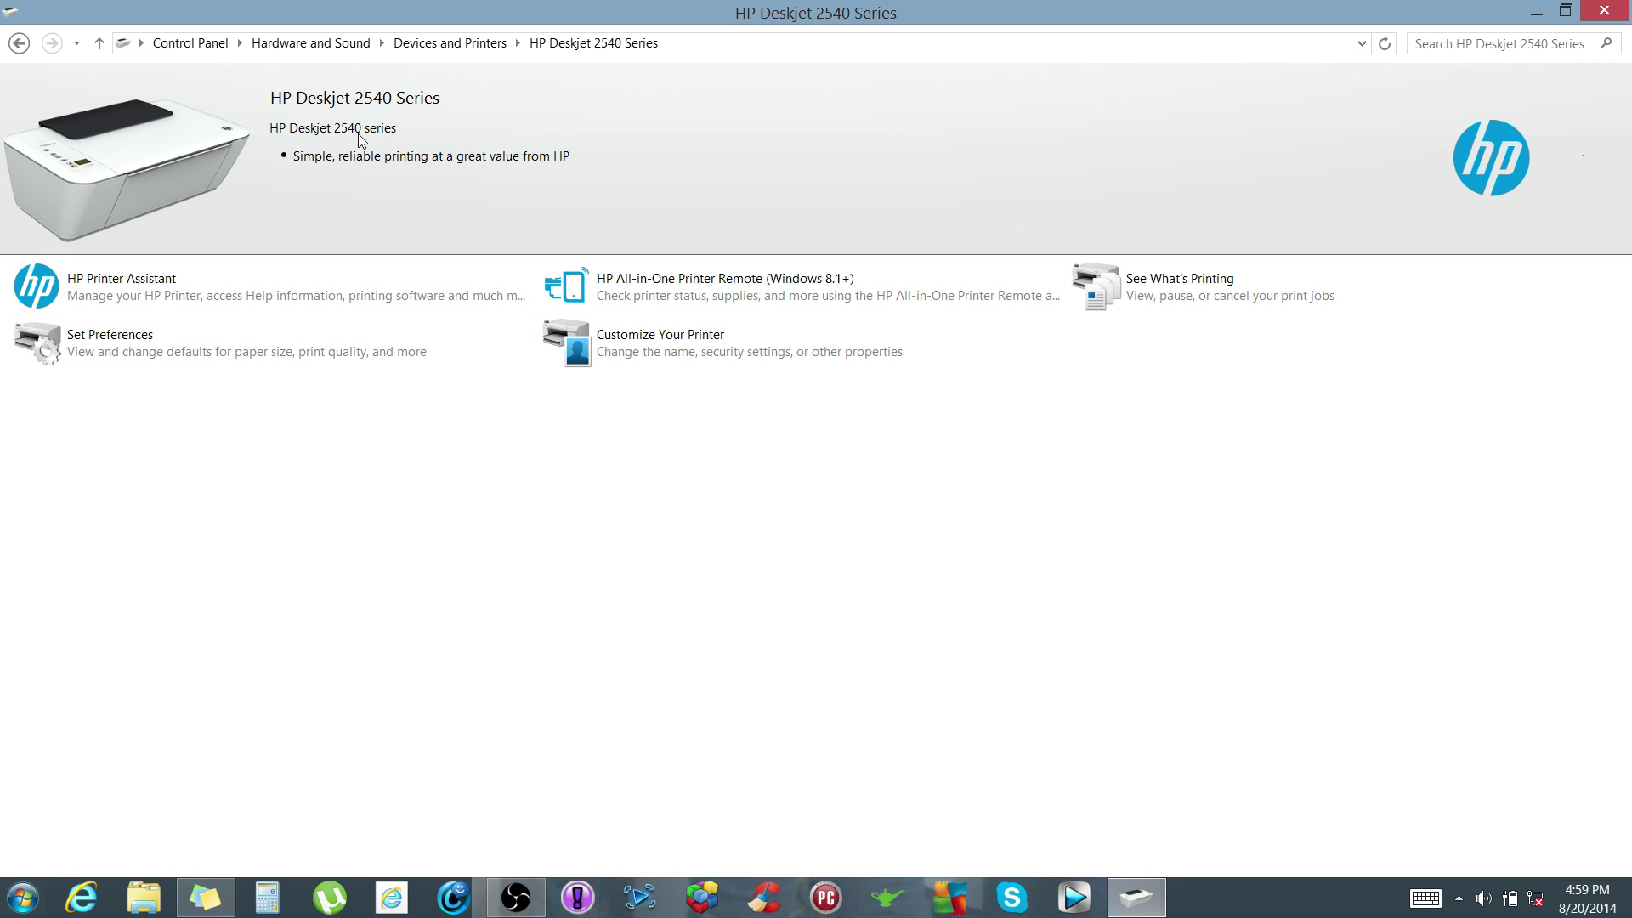
{"action": "left_click", "coordinate": [683, 344]}
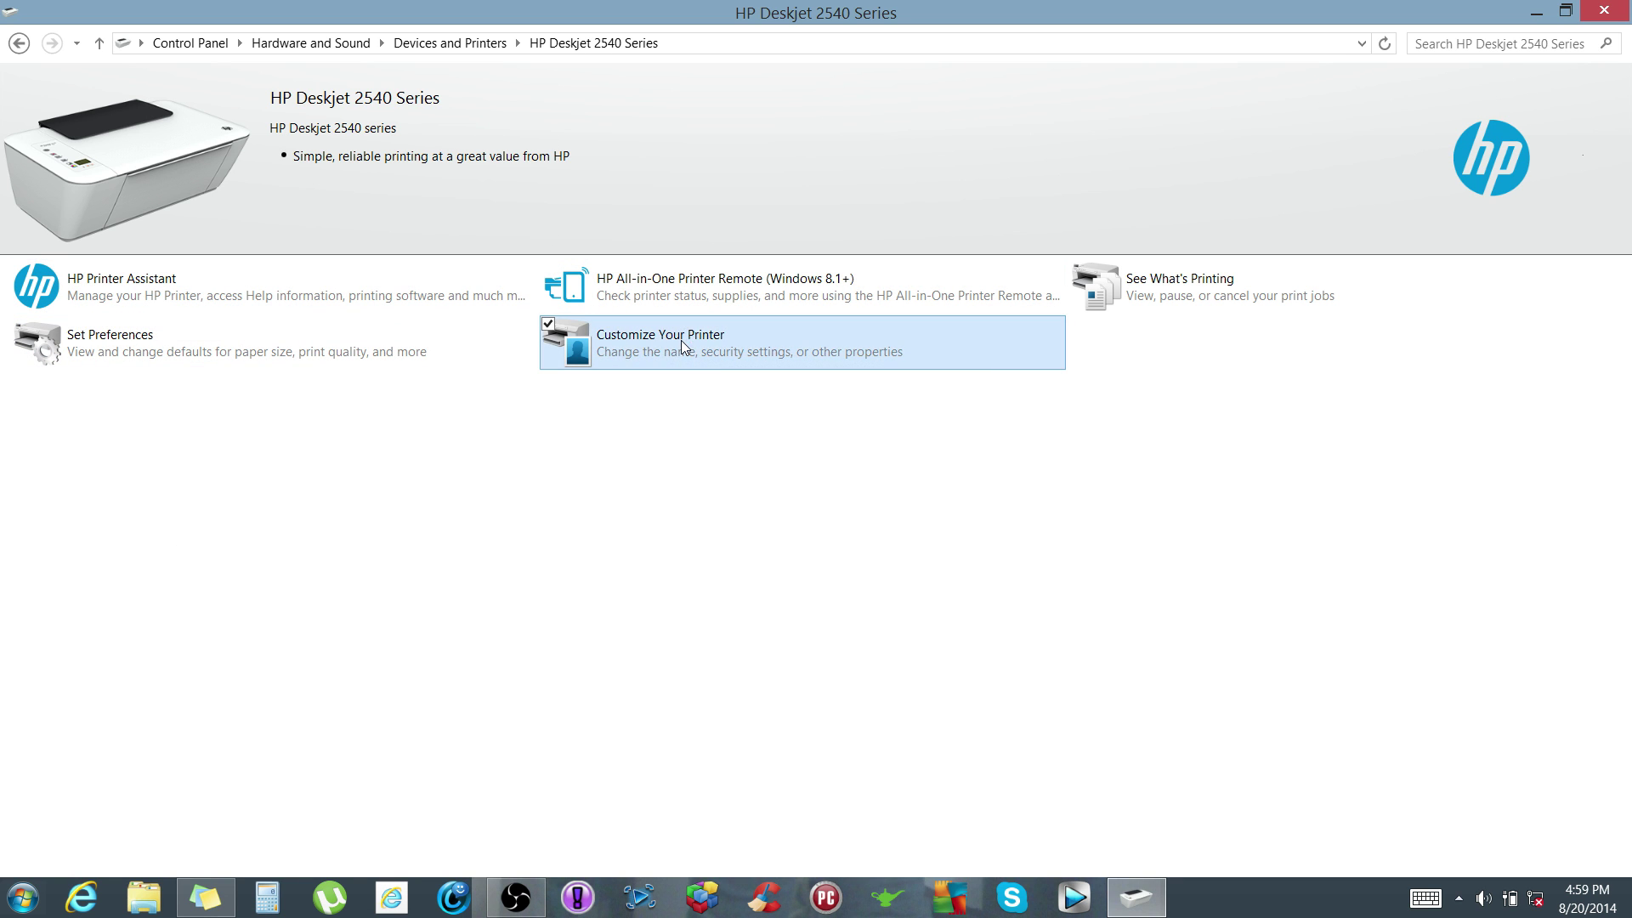
{"action": "left_click", "coordinate": [965, 357]}
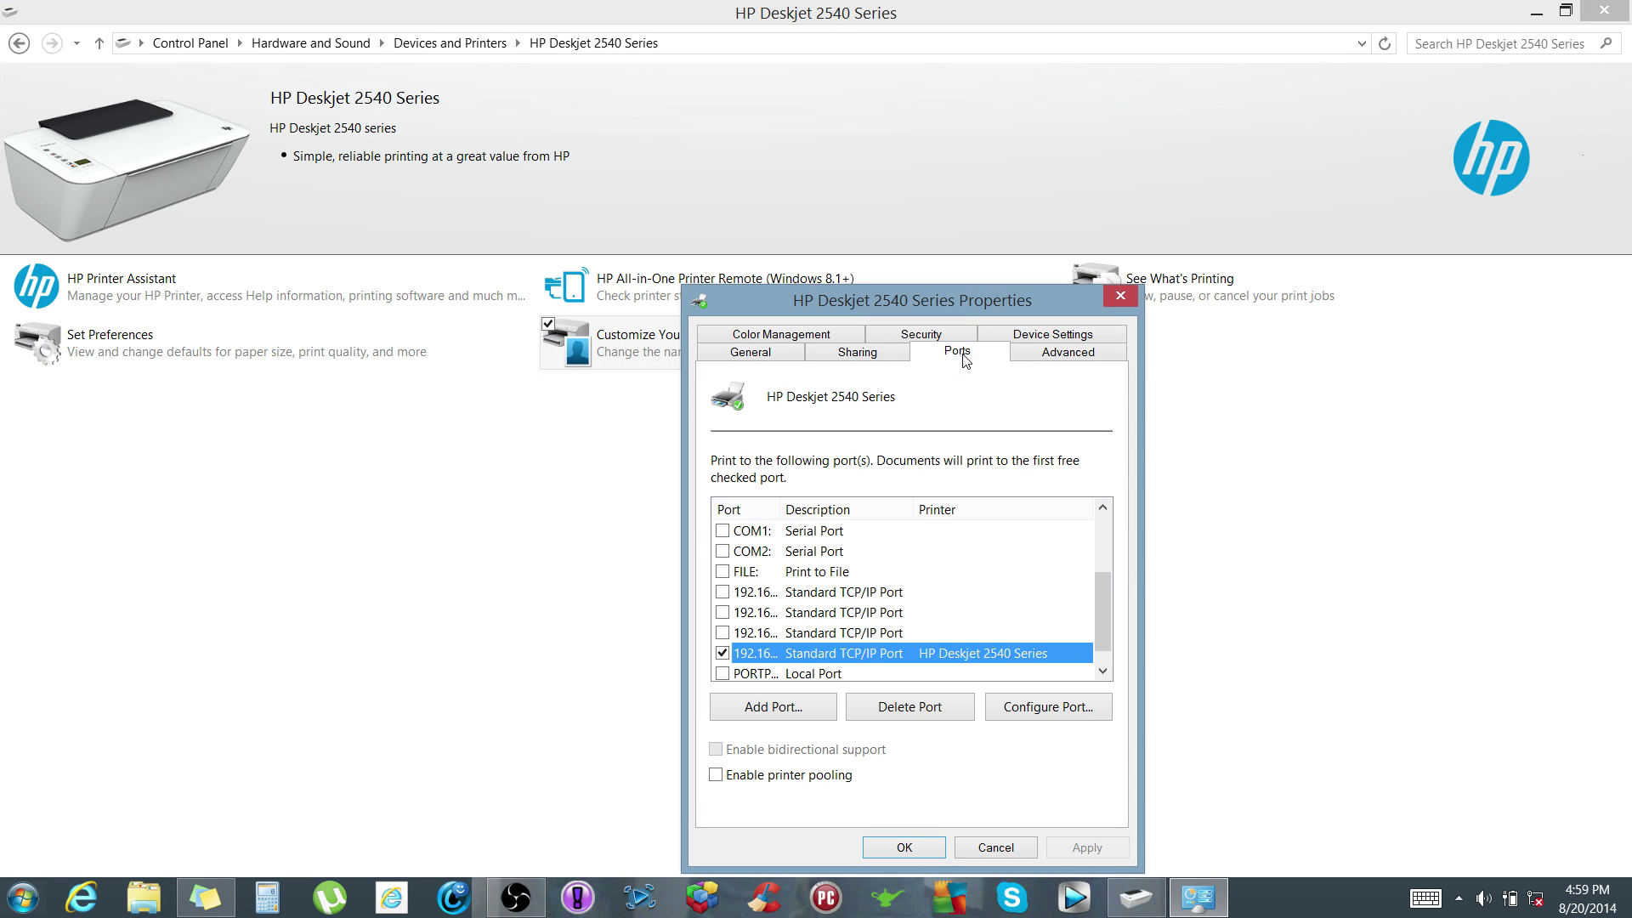
{"action": "left_click", "coordinate": [1044, 718]}
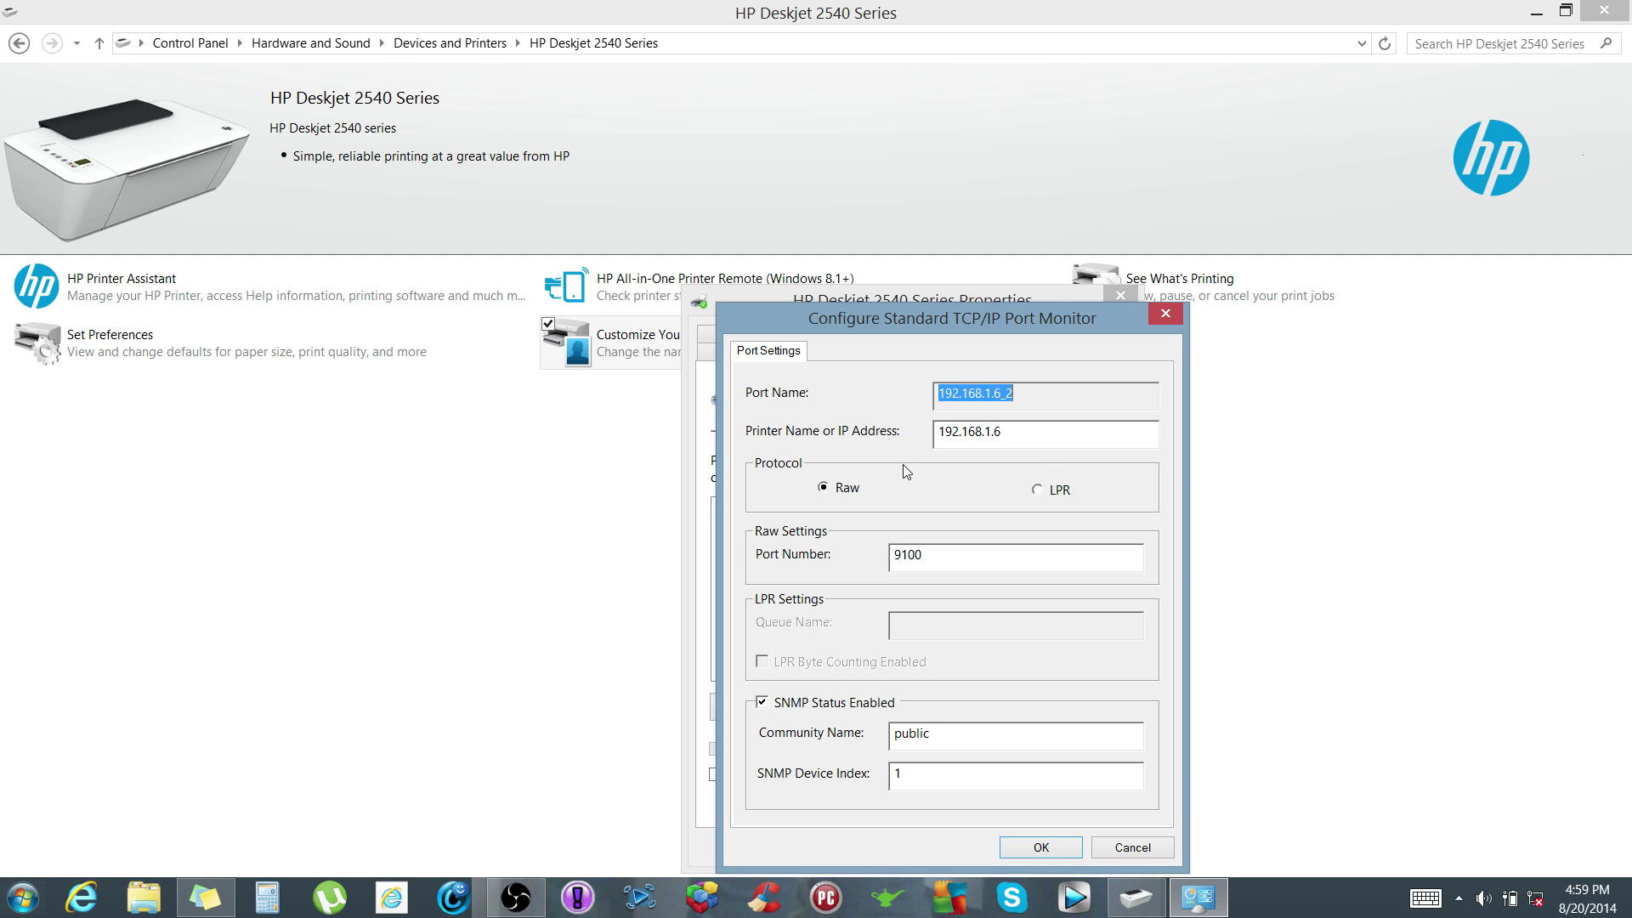
{"action": "left_click", "coordinate": [1058, 848]}
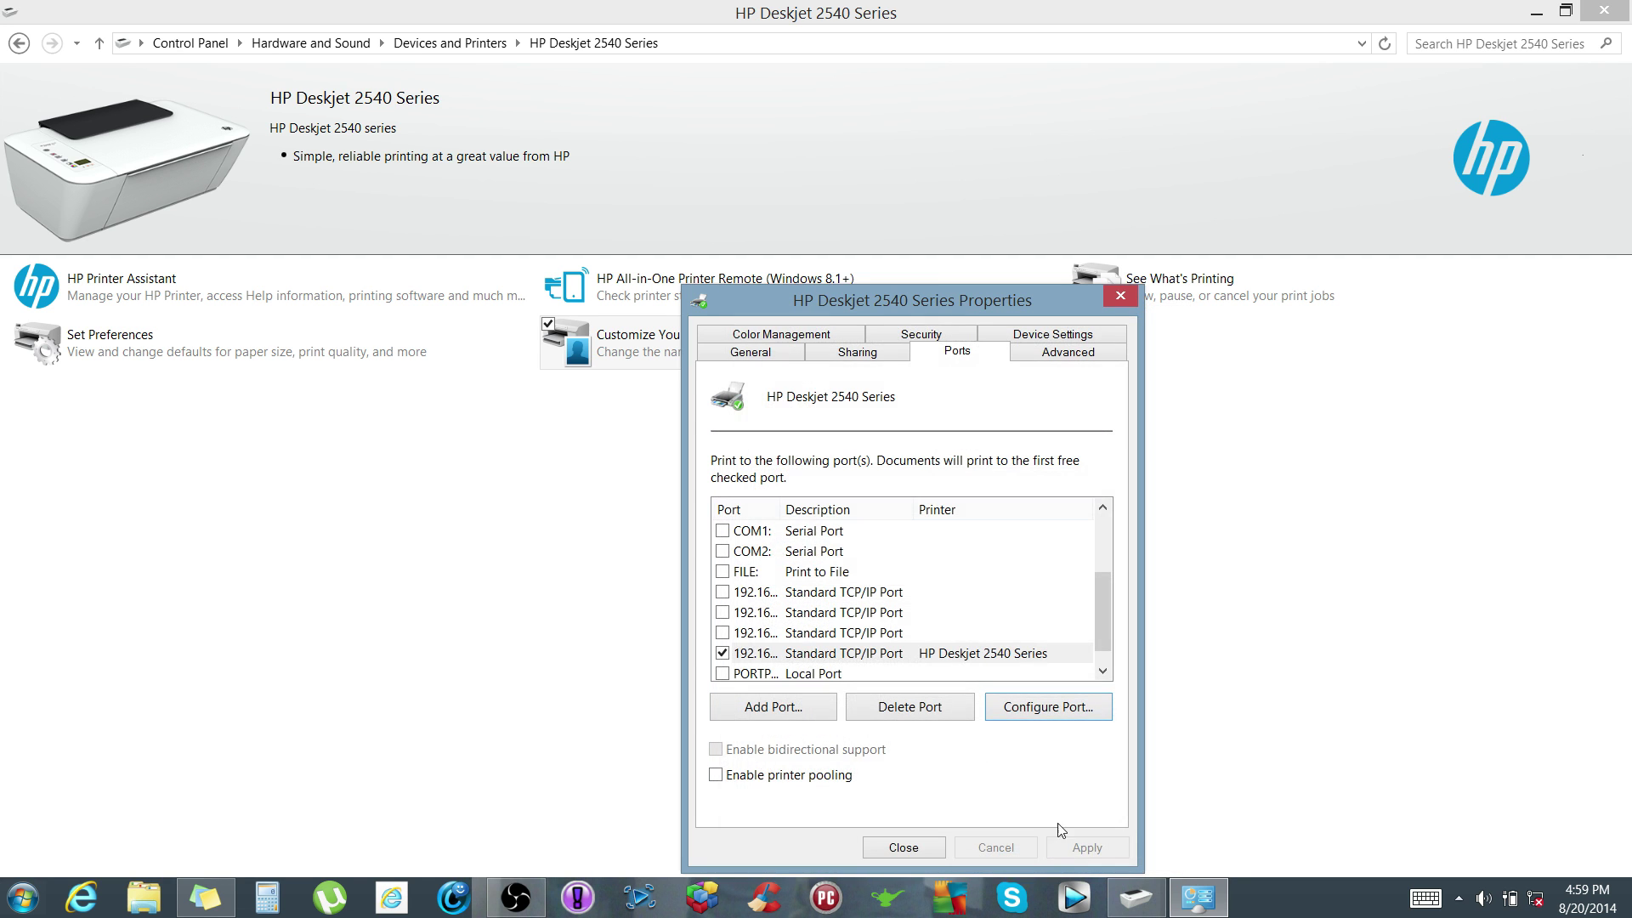
{"action": "left_click", "coordinate": [1120, 295]}
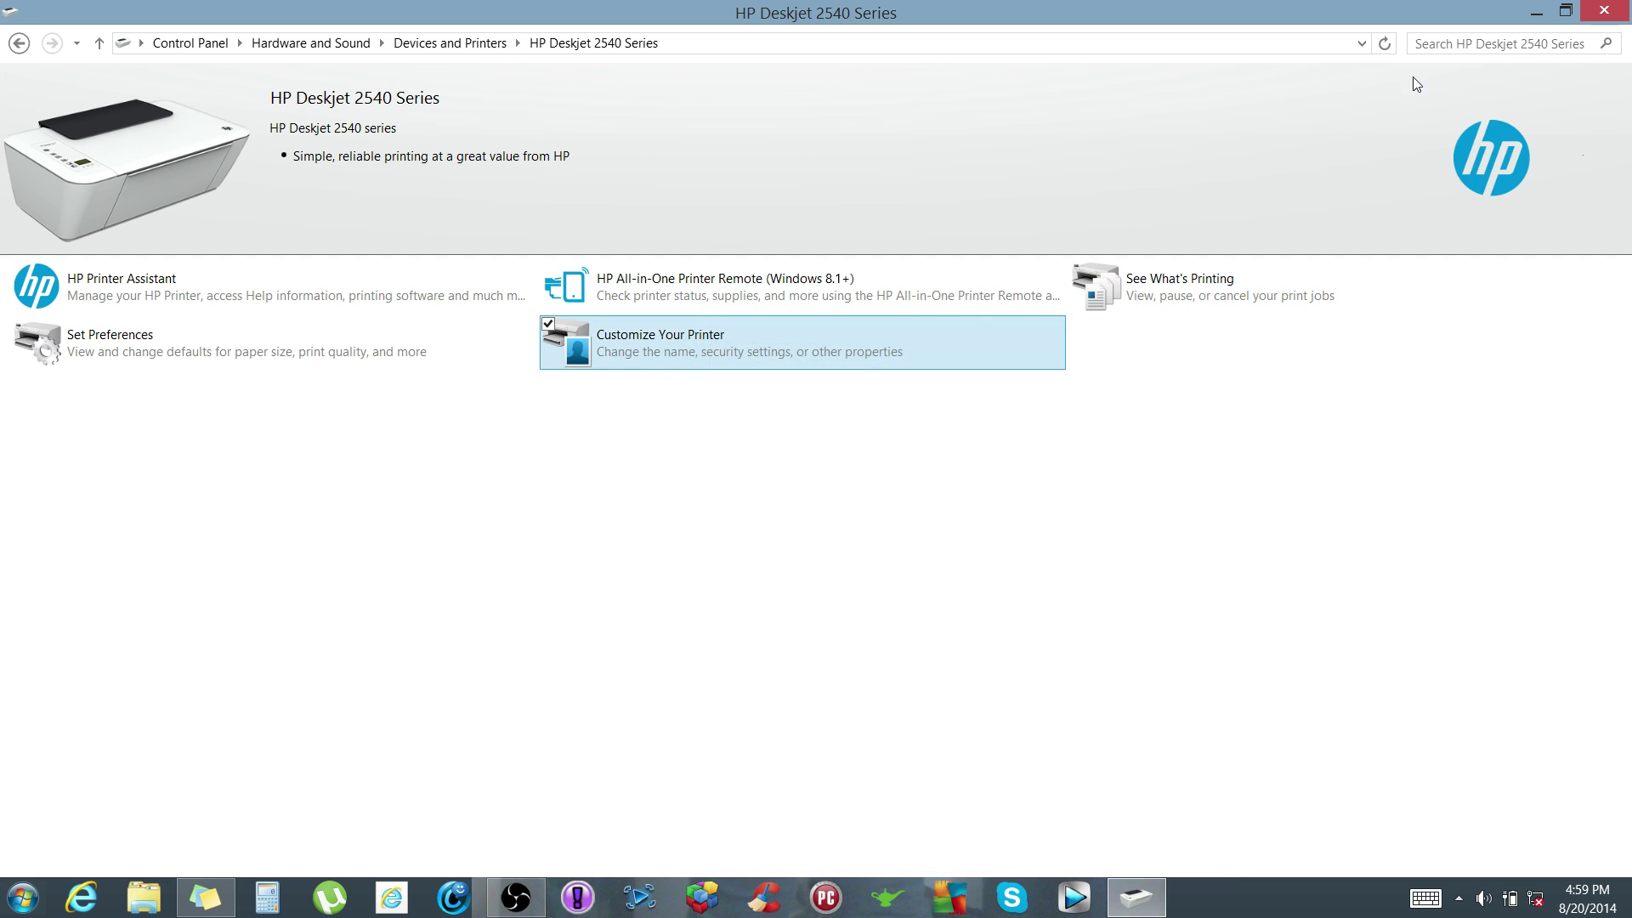
{"action": "left_click", "coordinate": [1603, 10]}
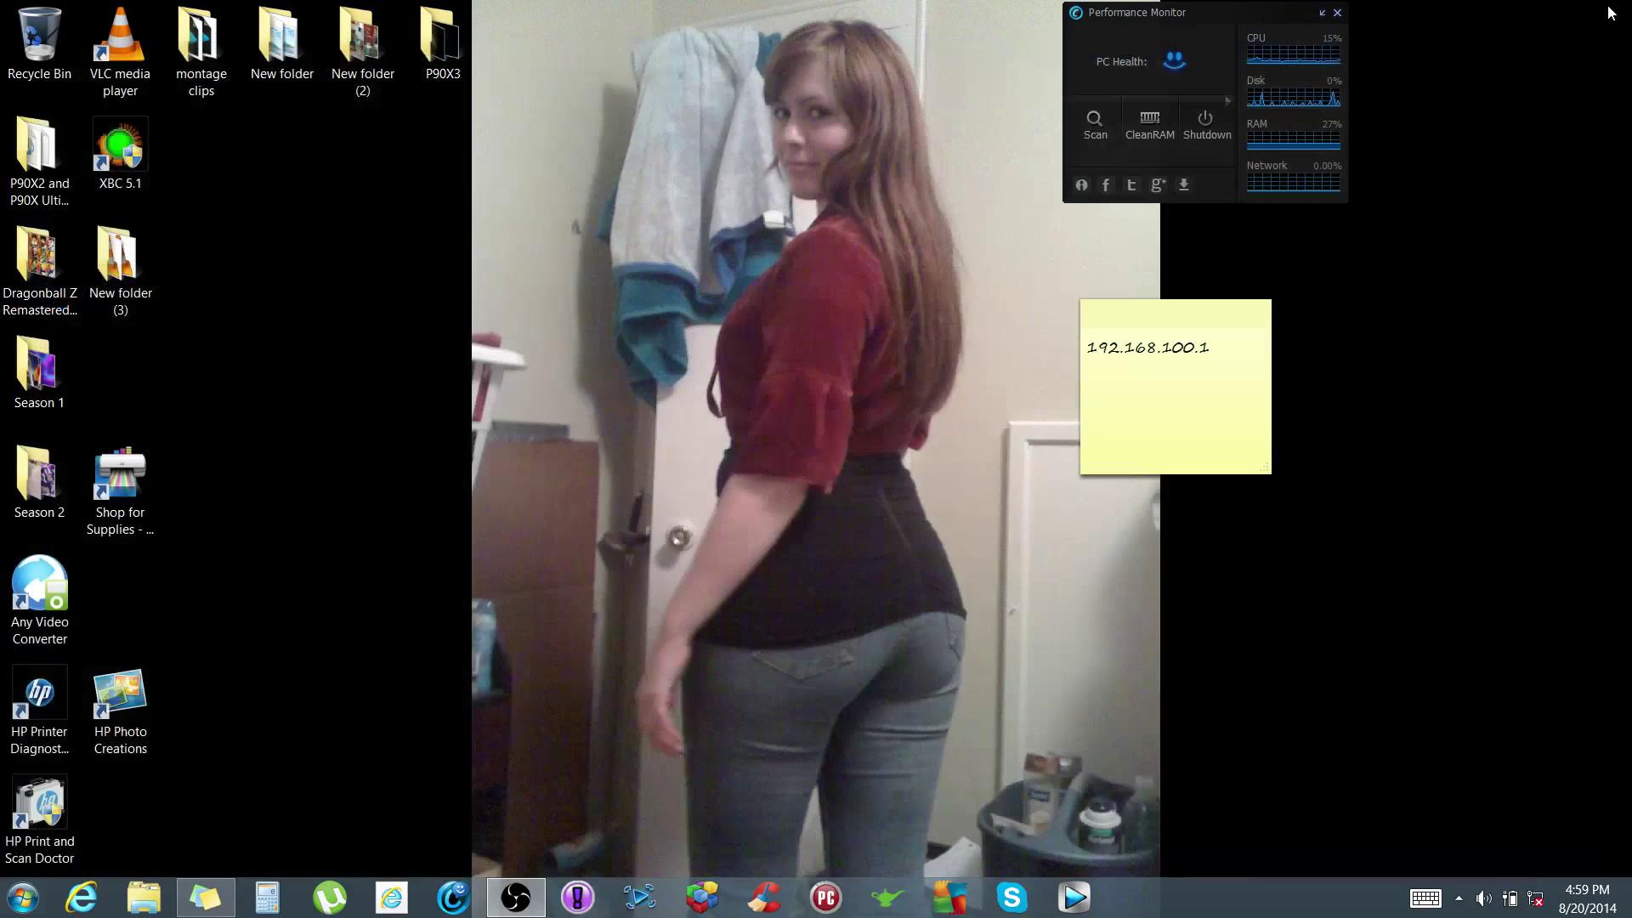
Load 192.168.1.6 in Internet Explorer and close the Browser Alert about unsupported browsers
{"action": "left_click", "coordinate": [85, 900]}
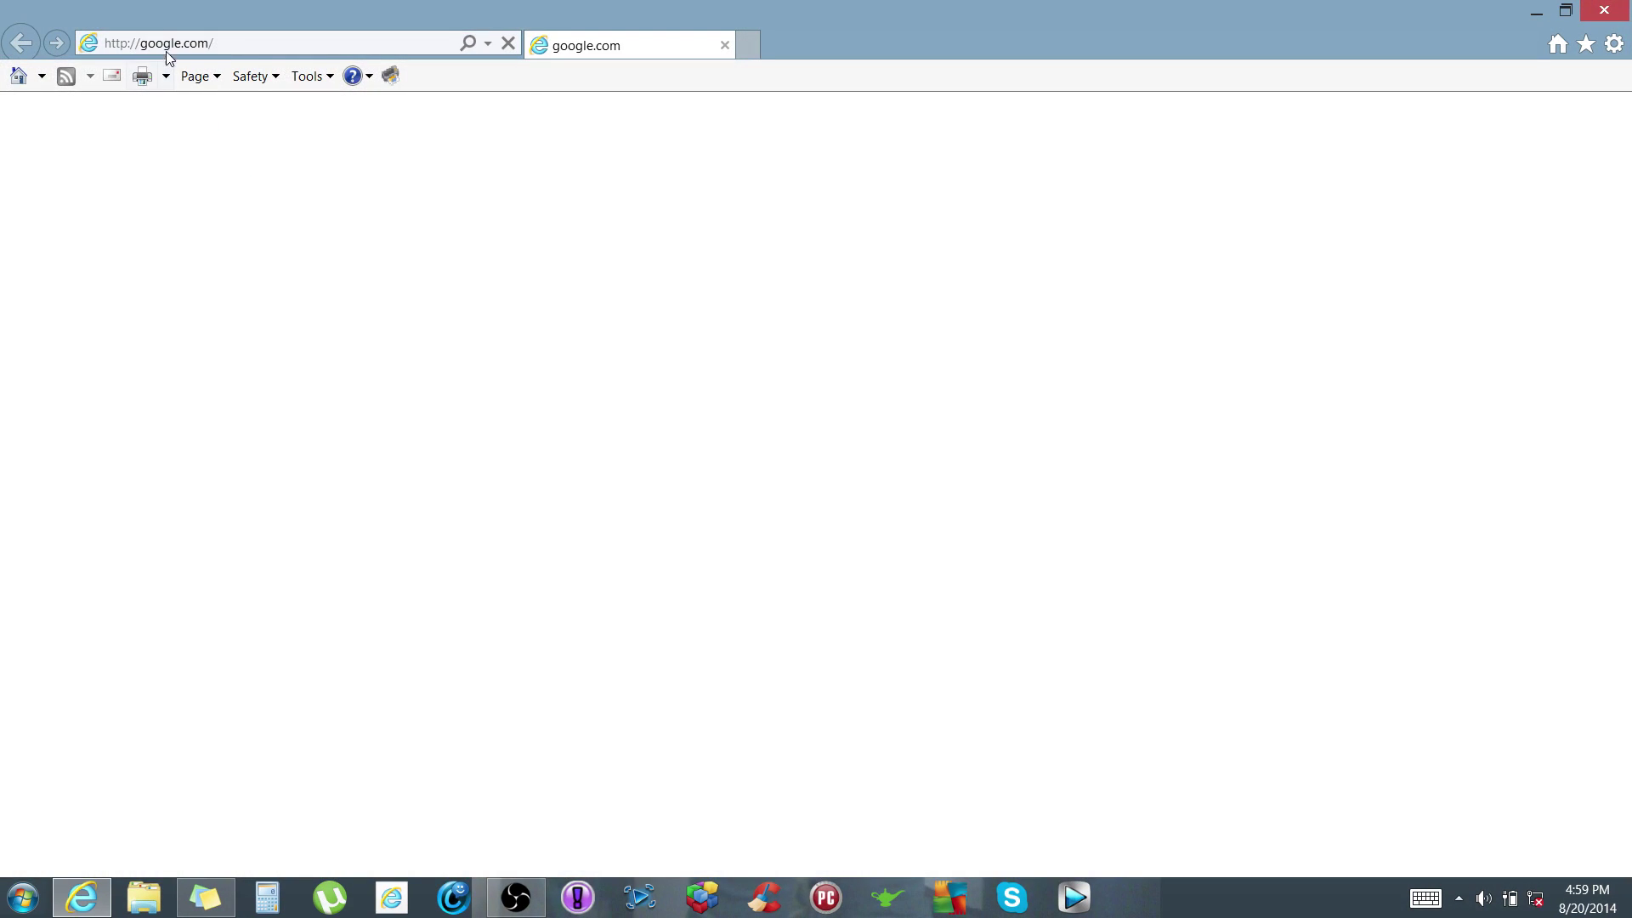
{"action": "left_click", "coordinate": [257, 39]}
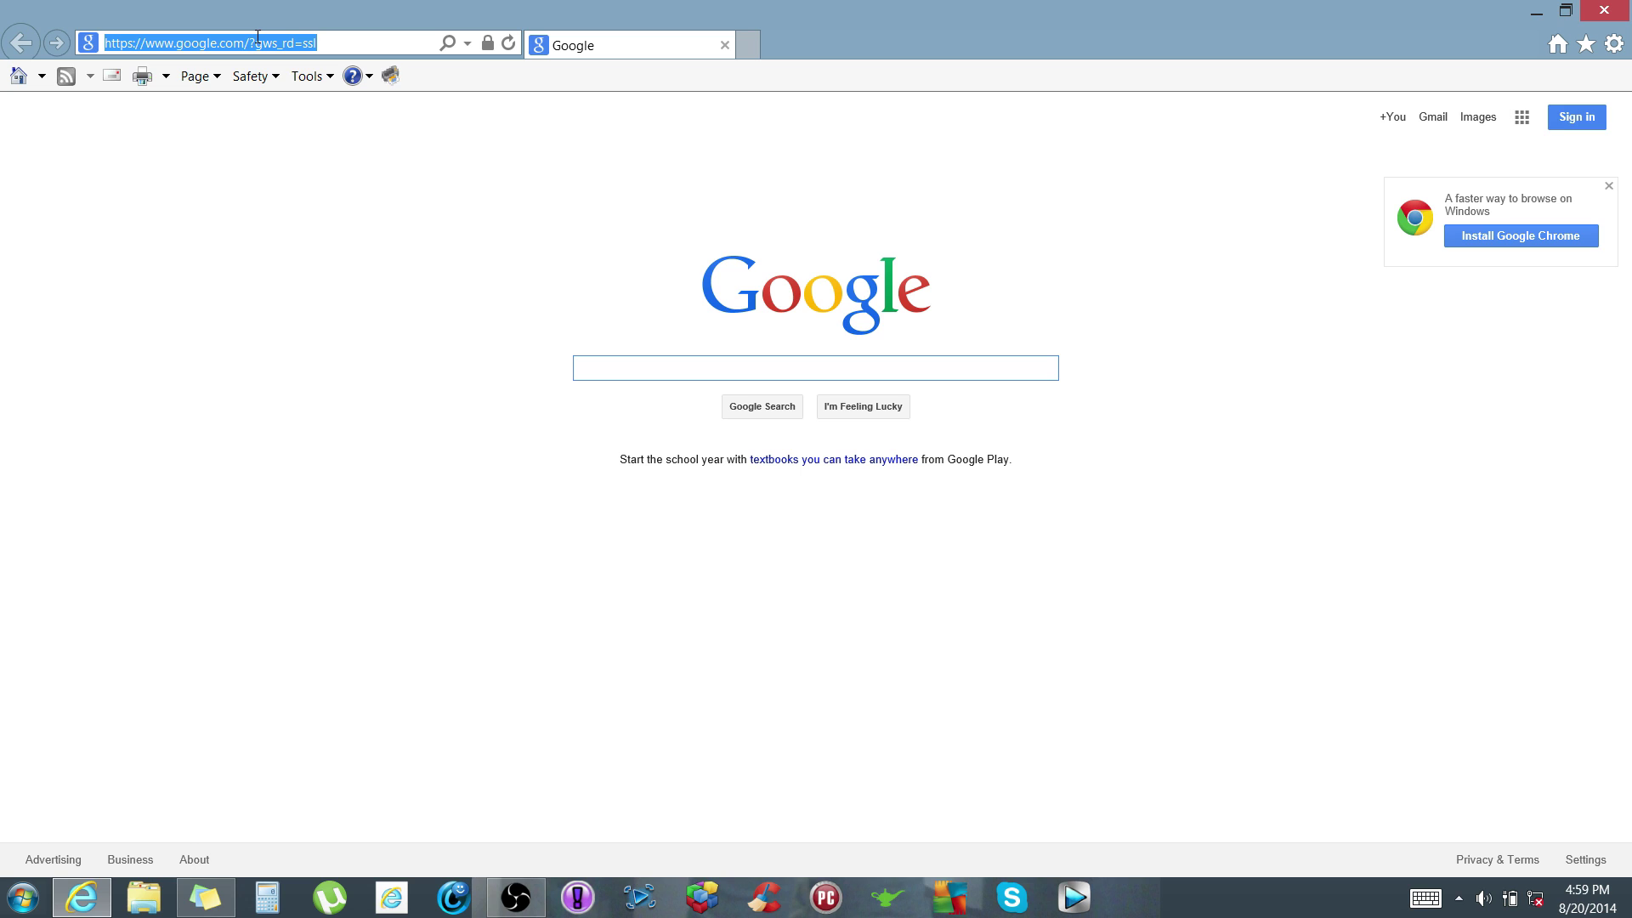
{"action": "type", "text": "192.16"}
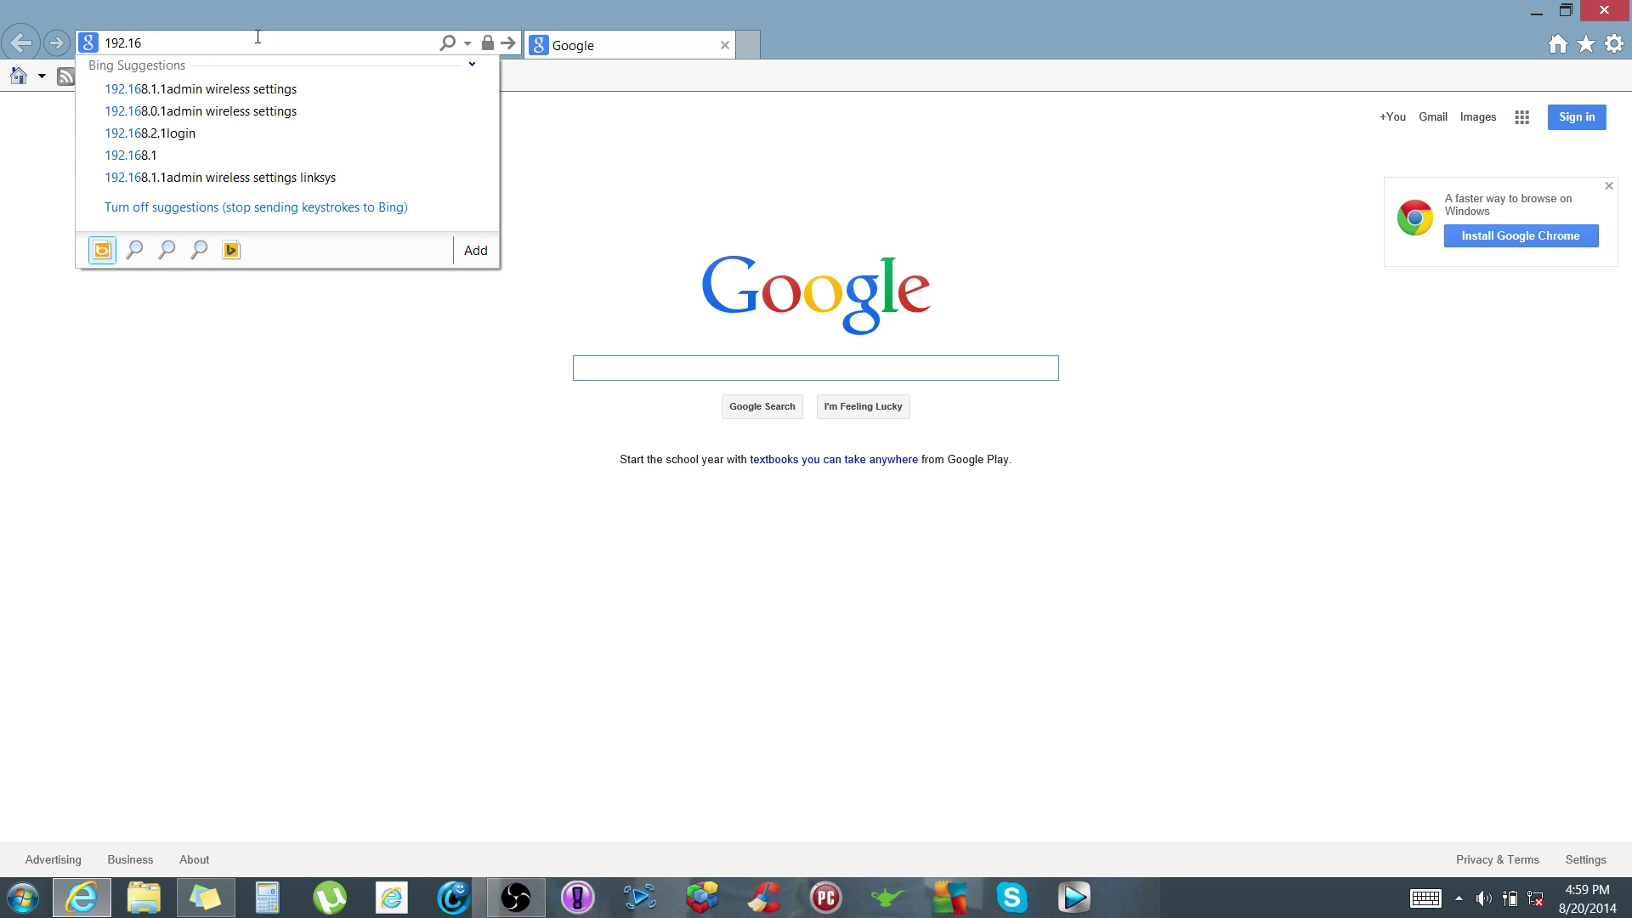
{"action": "type", "text": "8.1.6"}
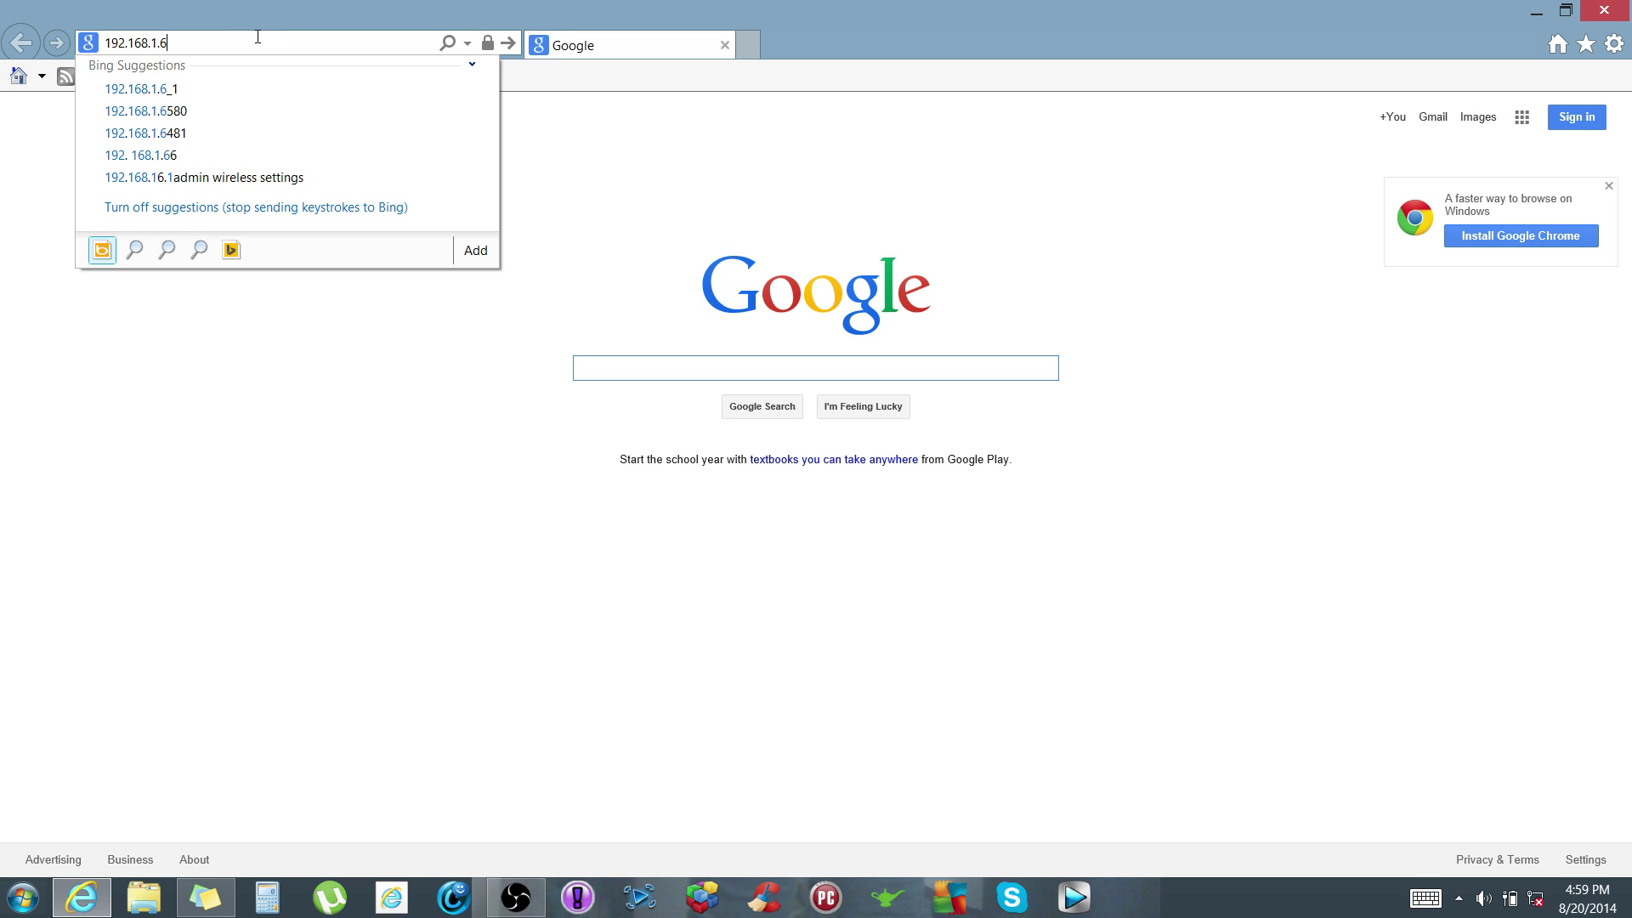
{"action": "key", "text": "Return"}
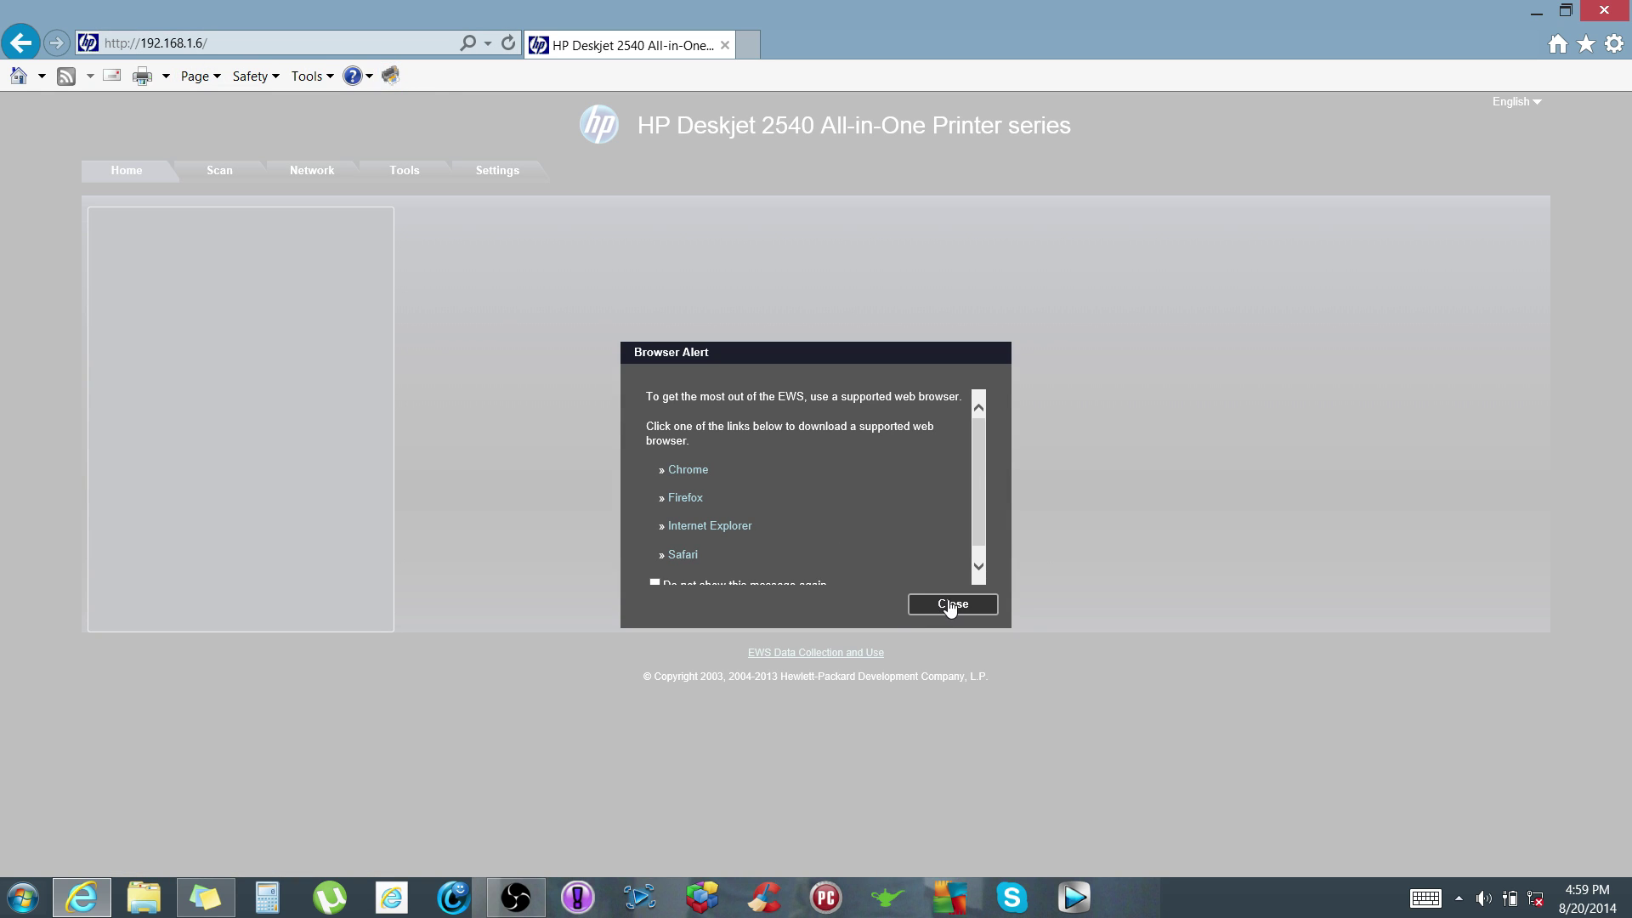
{"action": "scroll", "coordinate": [981, 476], "scroll_direction": "down", "scroll_amount": 1}
{"action": "scroll", "coordinate": [984, 481], "scroll_direction": "down", "scroll_amount": 1}
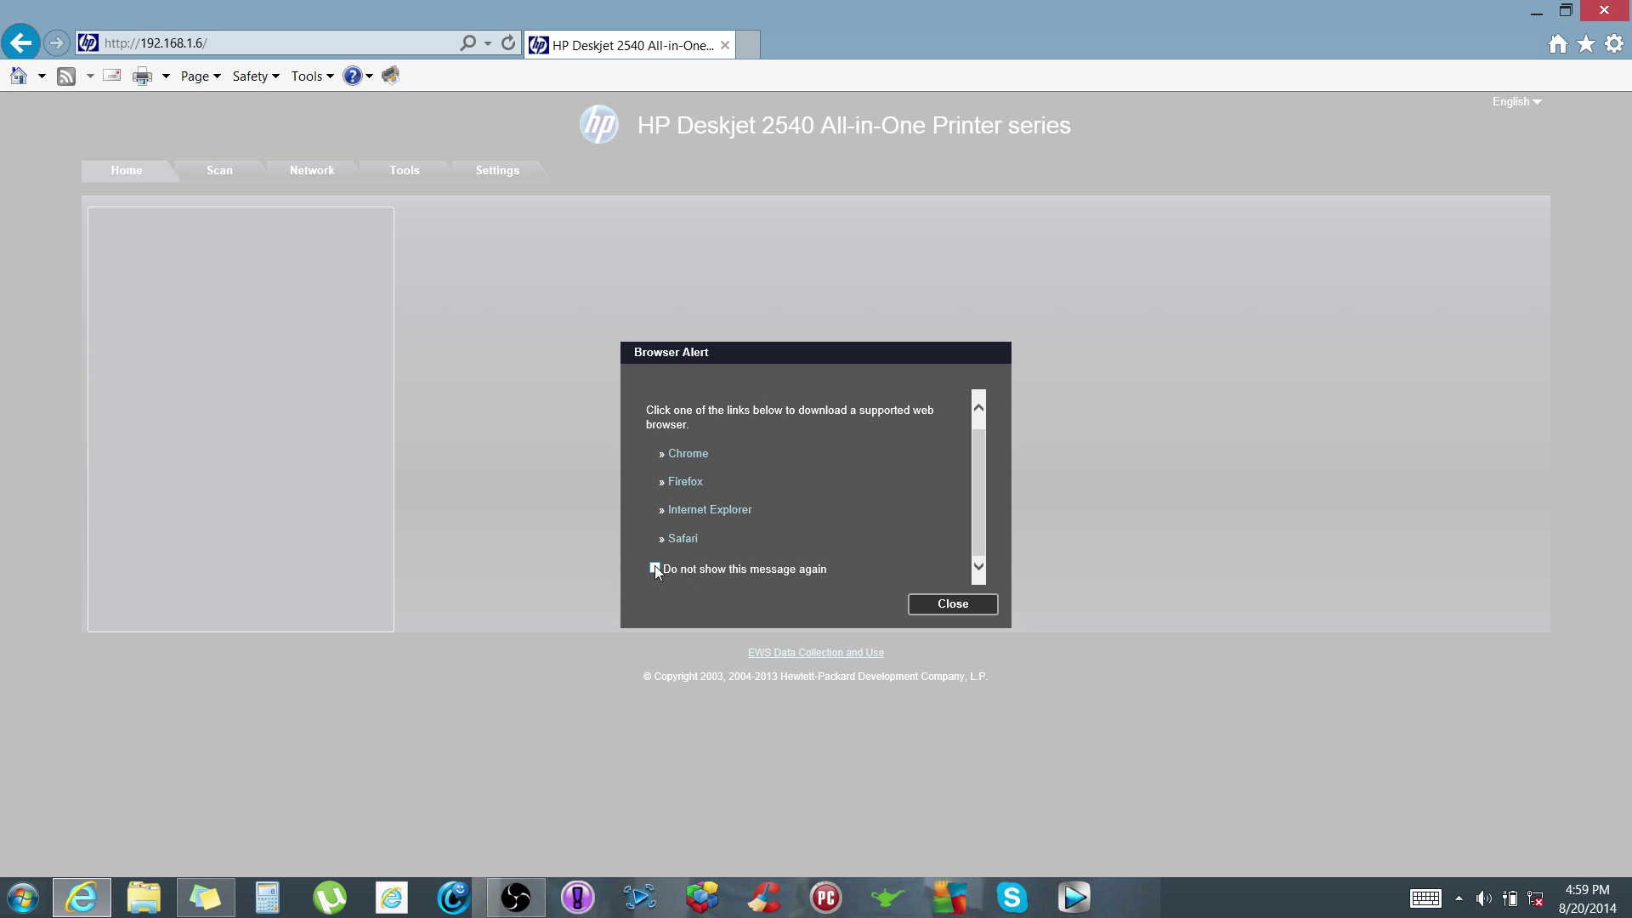
{"action": "left_click", "coordinate": [973, 607]}
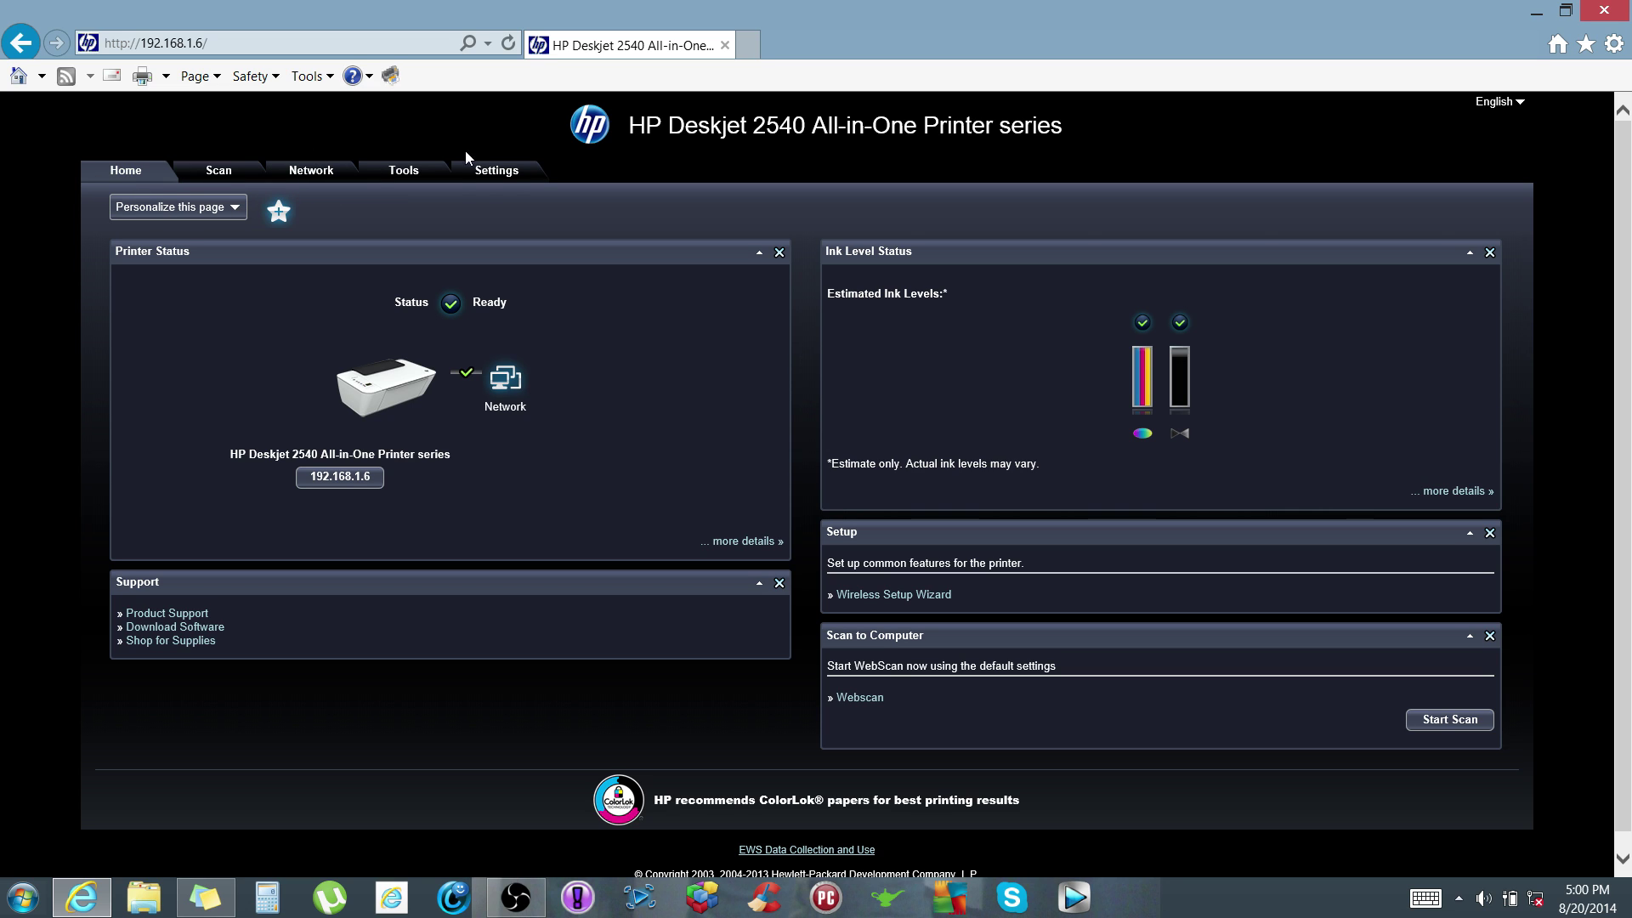
Open the Settings tab and sign in at the Windows Security prompt with the user name and password
{"action": "left_click", "coordinate": [505, 182]}
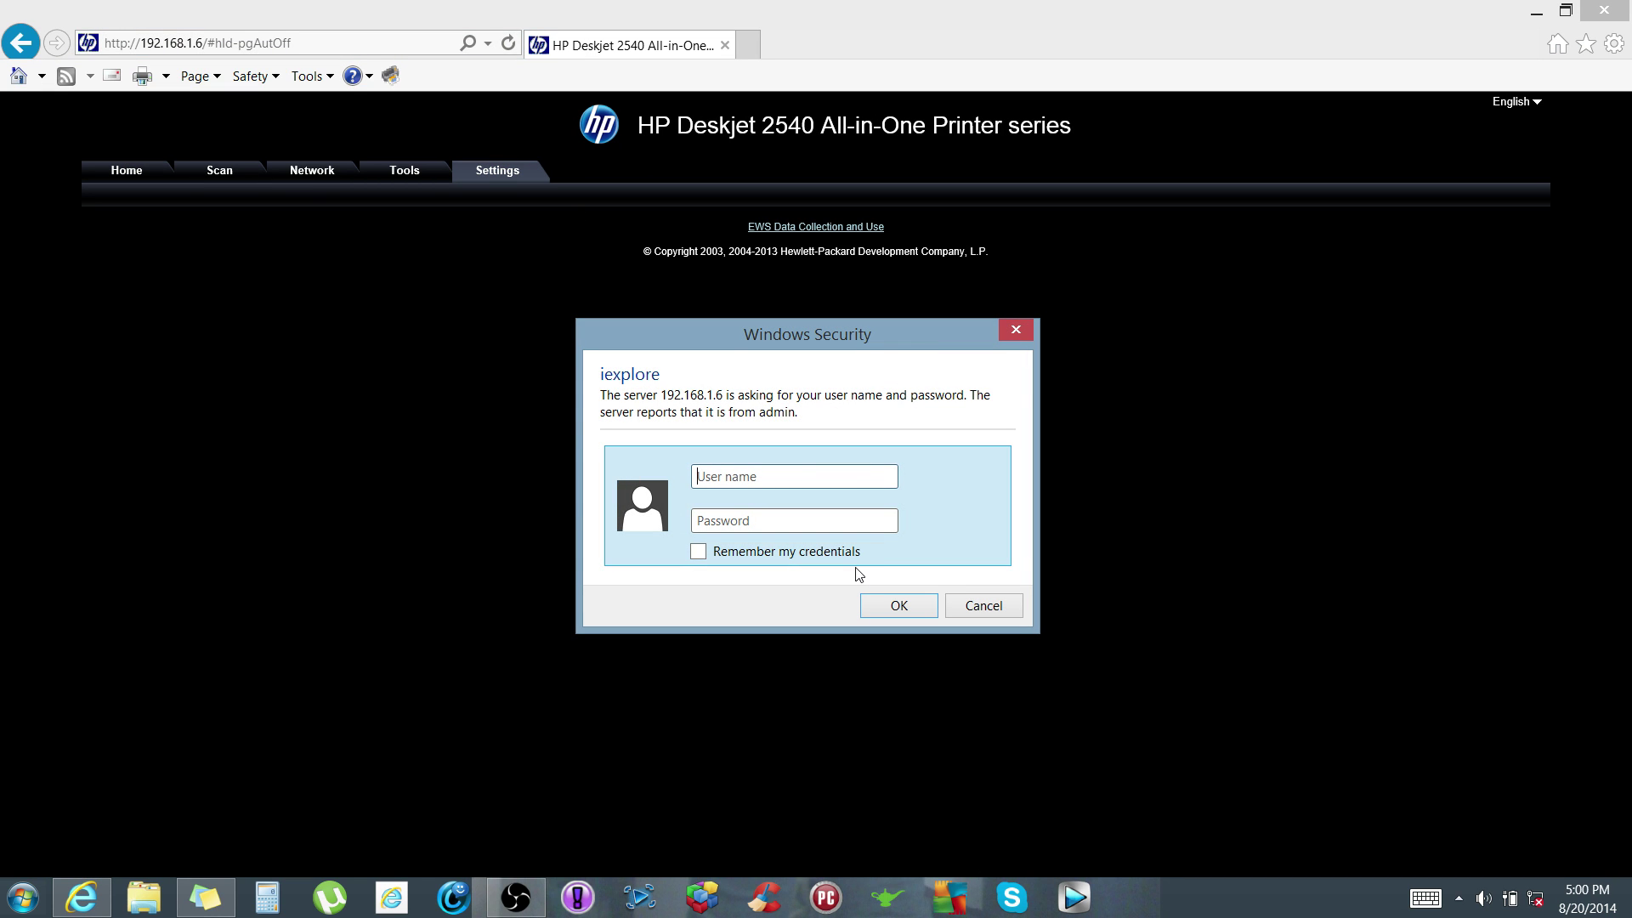
{"action": "type", "text": "admin"}
{"action": "key", "text": "Tab"}
{"action": "type", "text": "••••••••••••"}
{"action": "key", "text": "Return"}
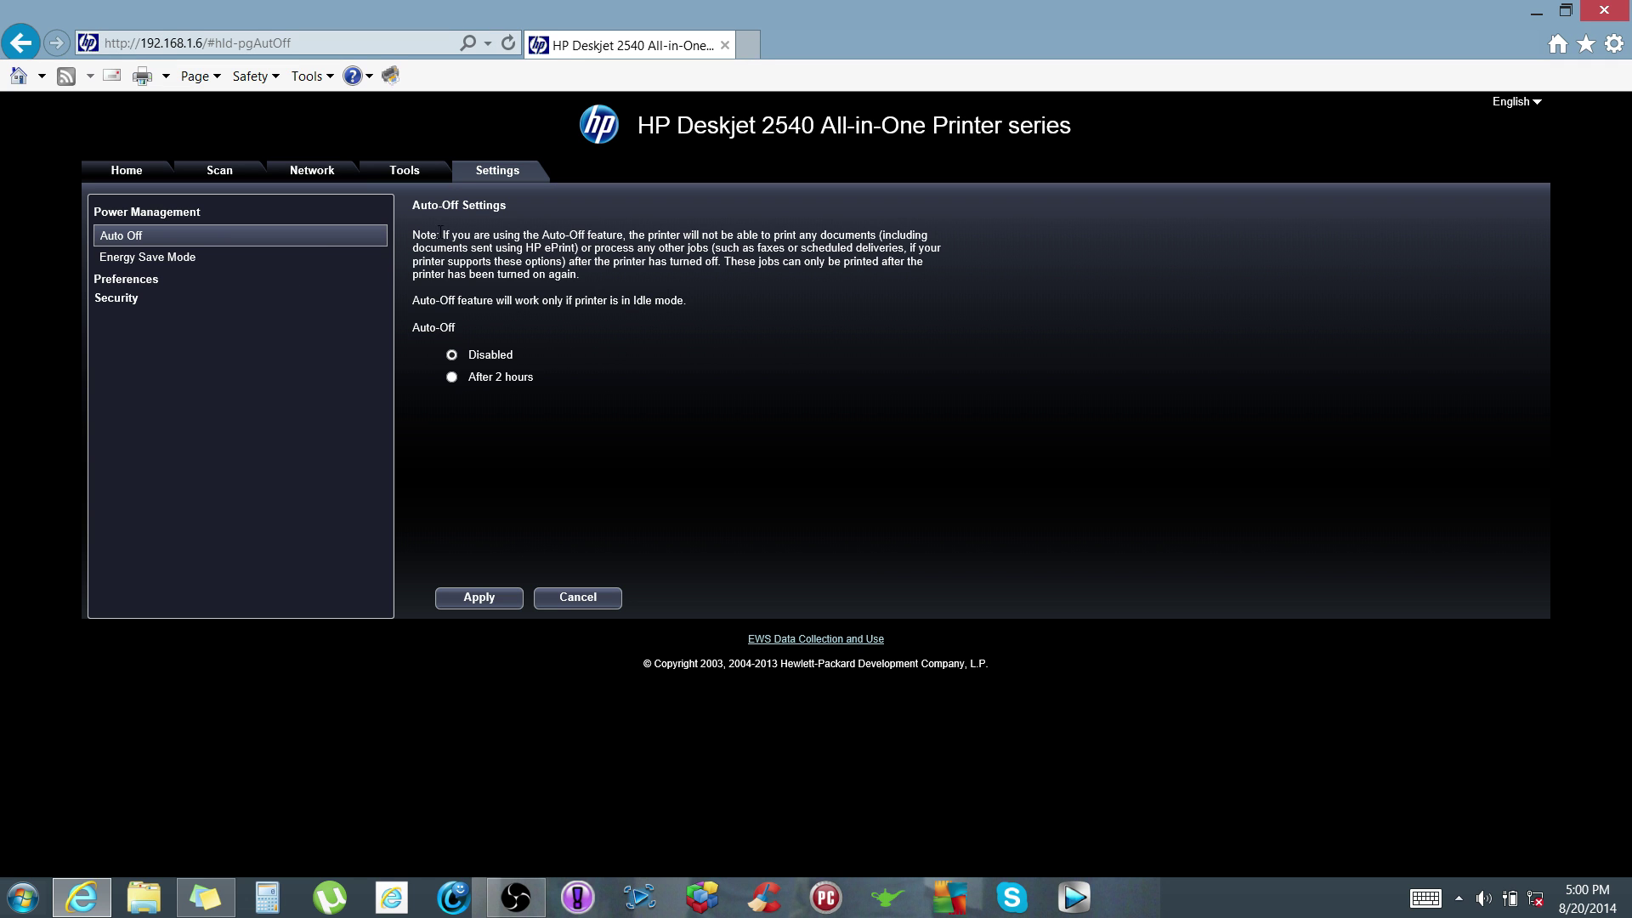